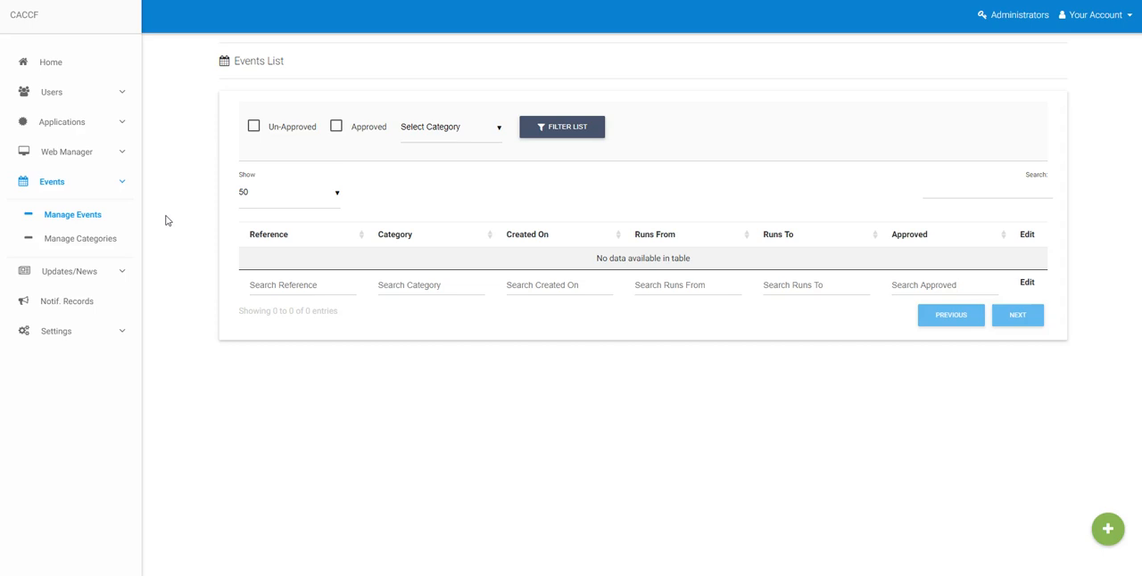
Create a new event category named Test Category.
left_click(79, 244)
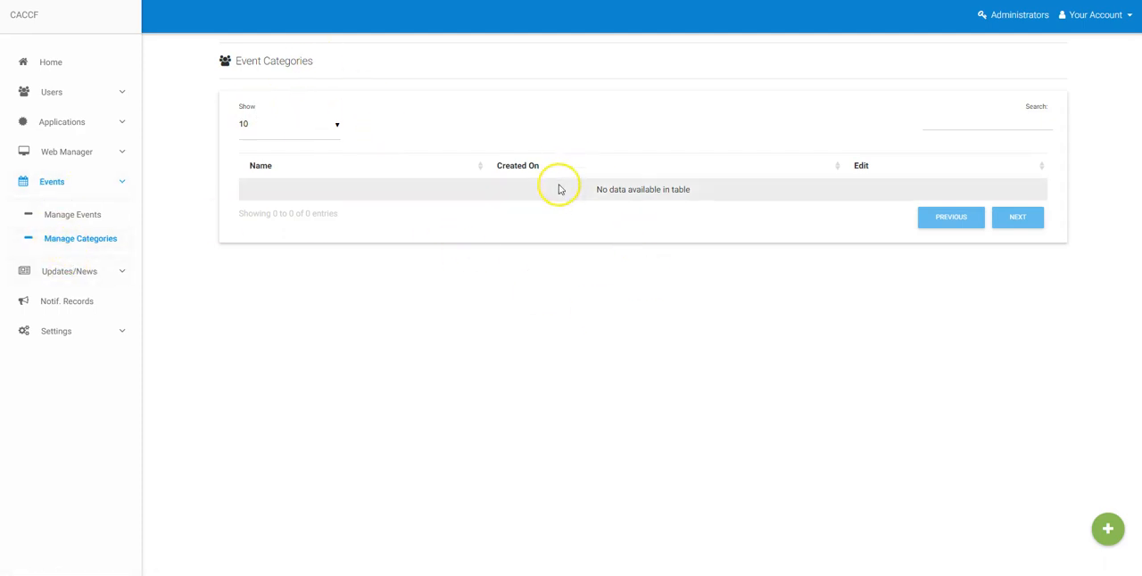
left_click(1107, 534)
left_click(394, 141)
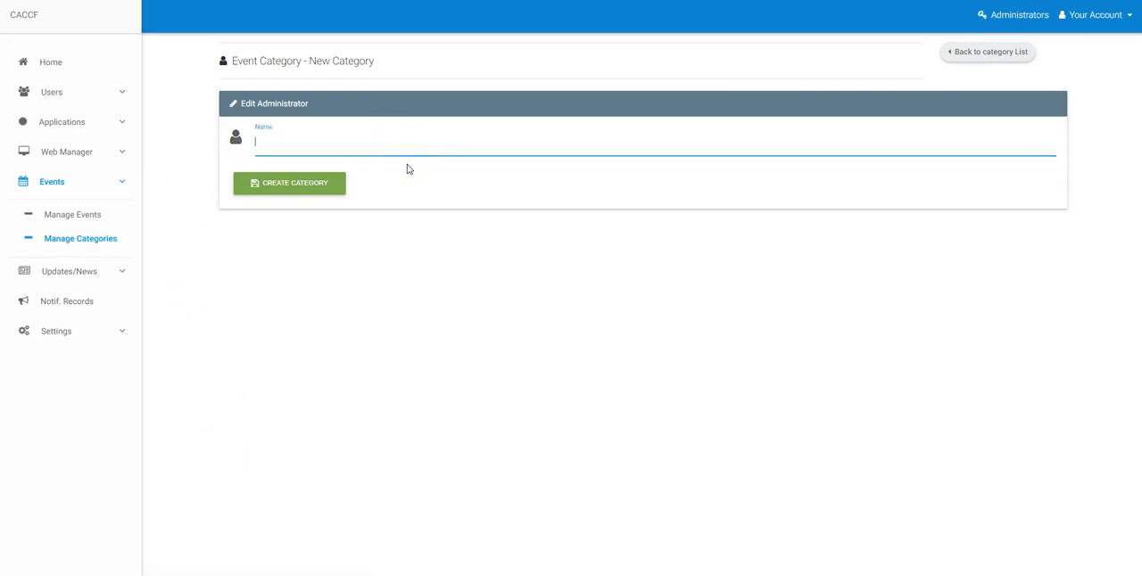
type("Test Categoir")
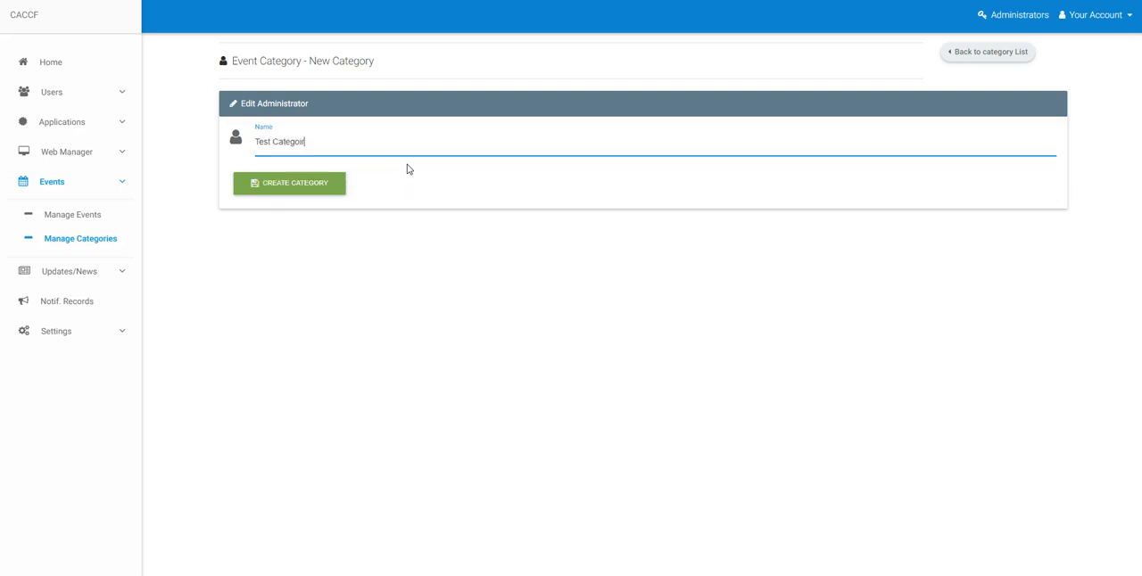
left_click(256, 183)
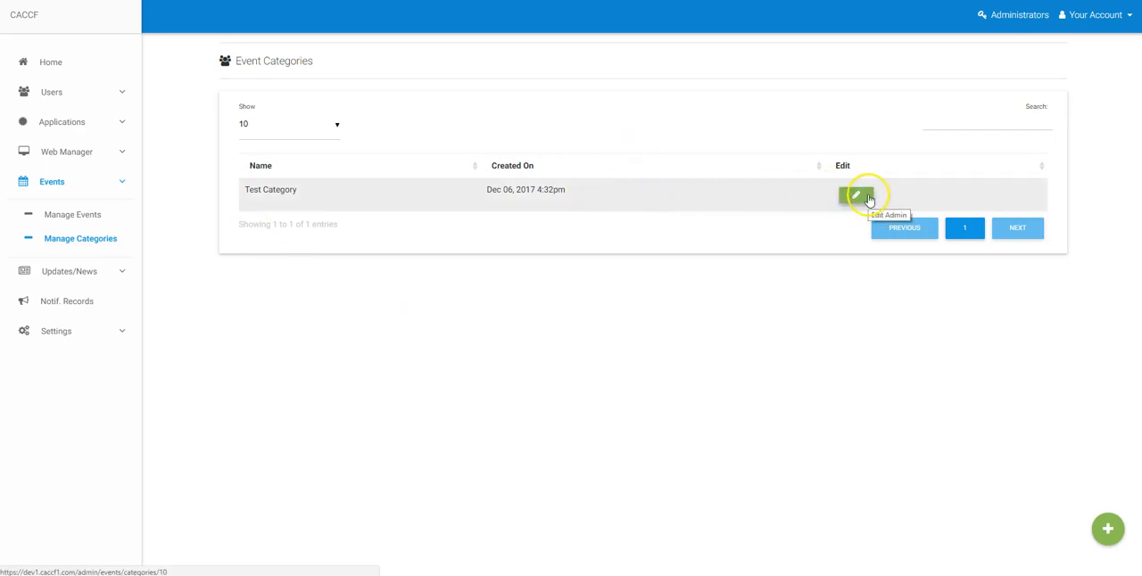
Open the events list and inspect its approval, category and page-size filters and search box.
left_click(64, 218)
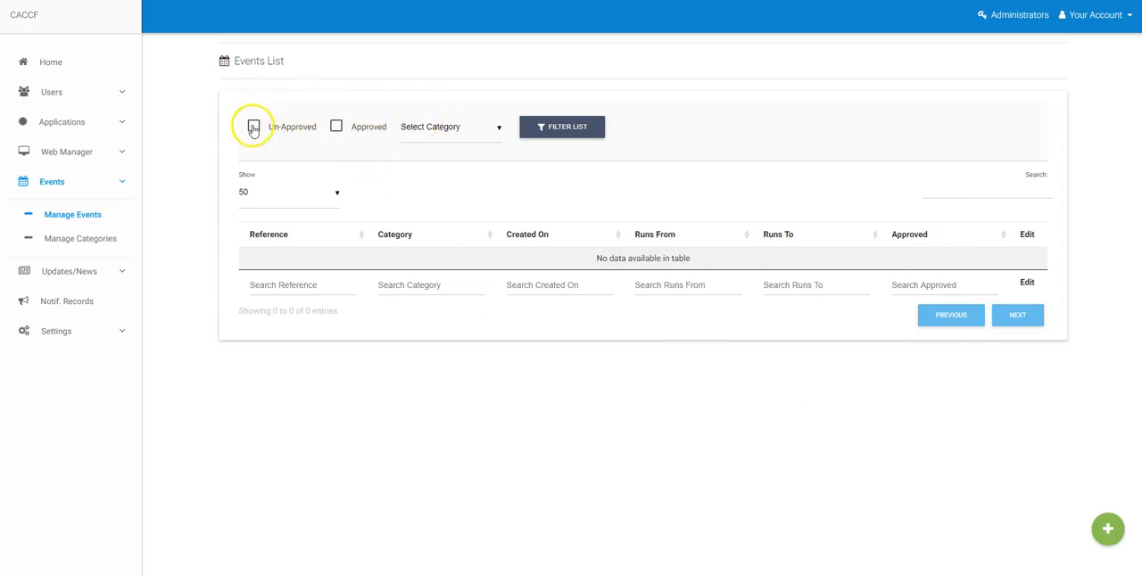
left_click(442, 125)
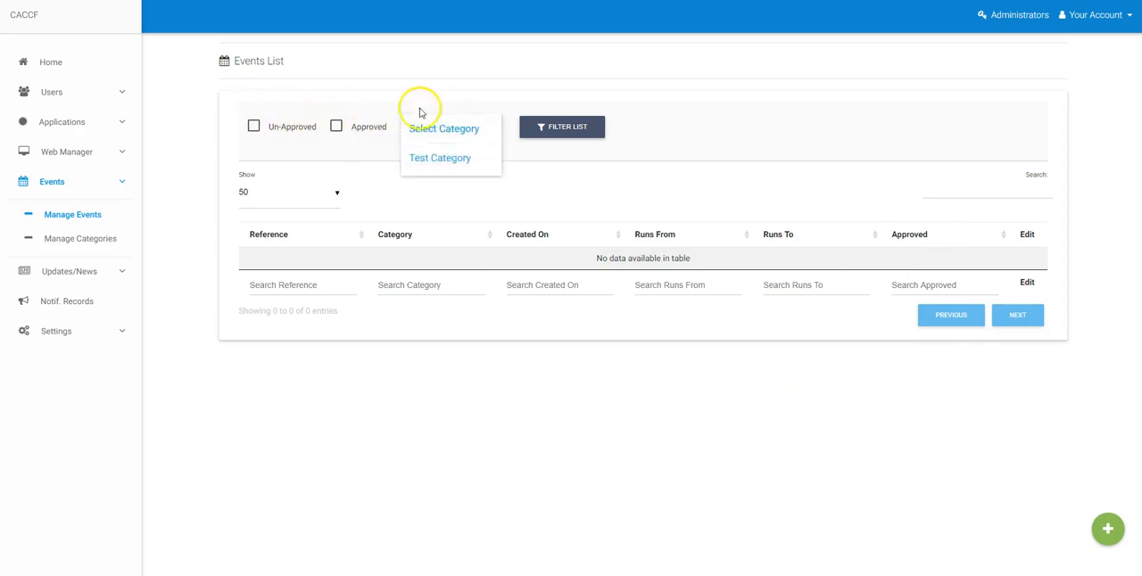
left_click(807, 93)
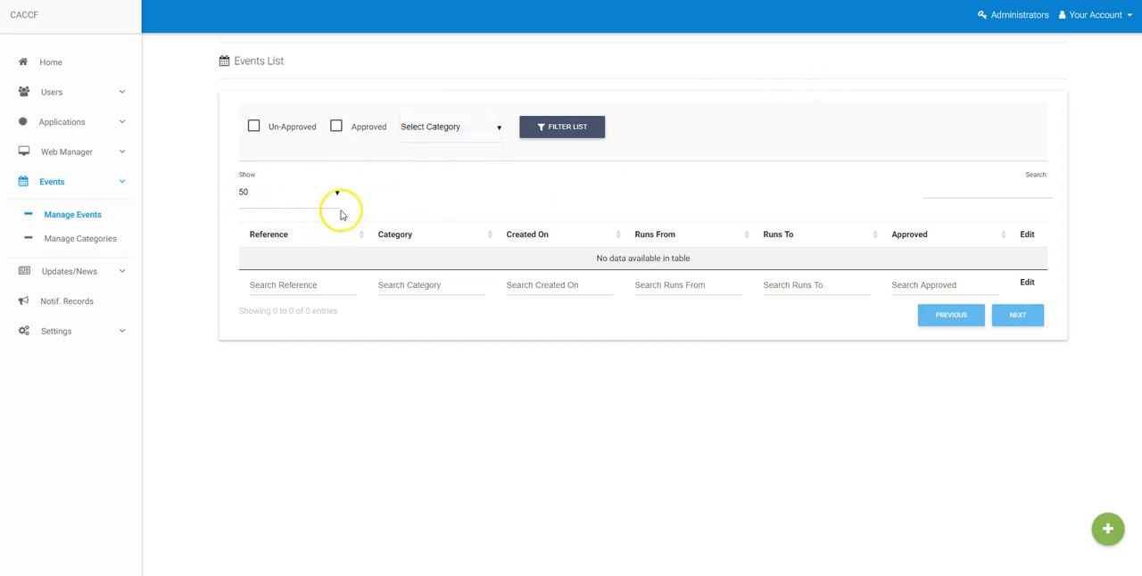
left_click(267, 195)
left_click(900, 98)
left_click(953, 186)
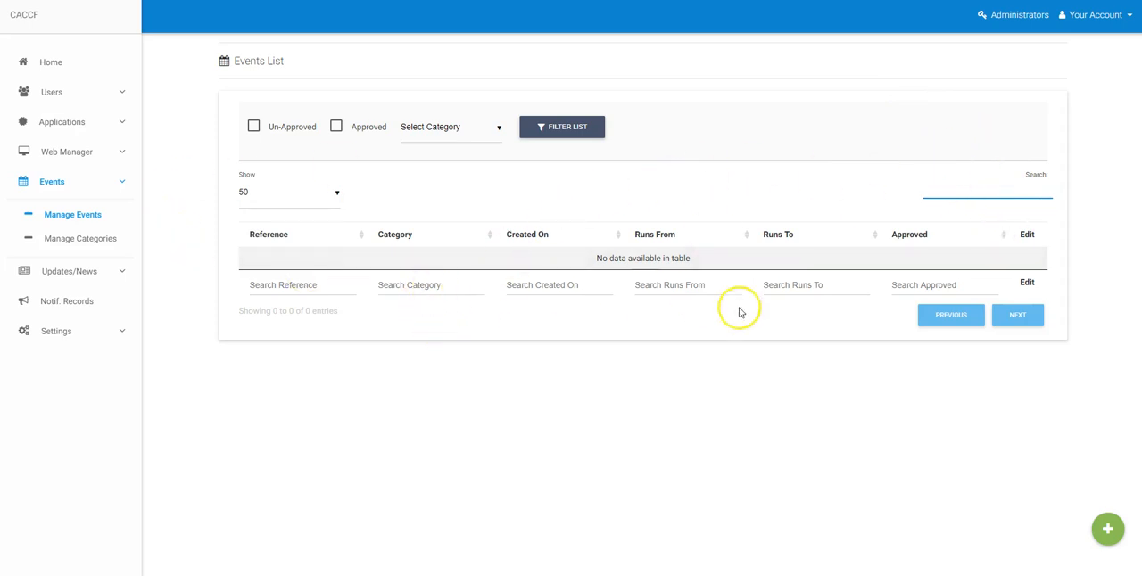
Inspect the per-column search fields below the events table.
left_click(308, 287)
left_click(419, 289)
left_click(522, 287)
left_click(673, 287)
left_click(807, 287)
left_click(937, 287)
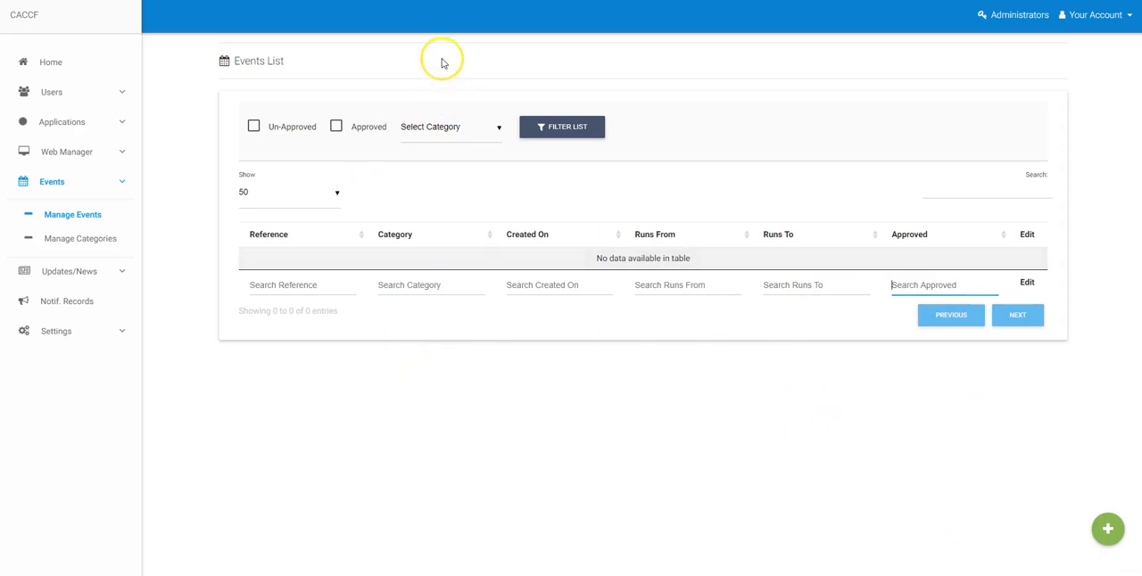
left_click_drag(237, 61, 279, 57)
left_click(288, 56)
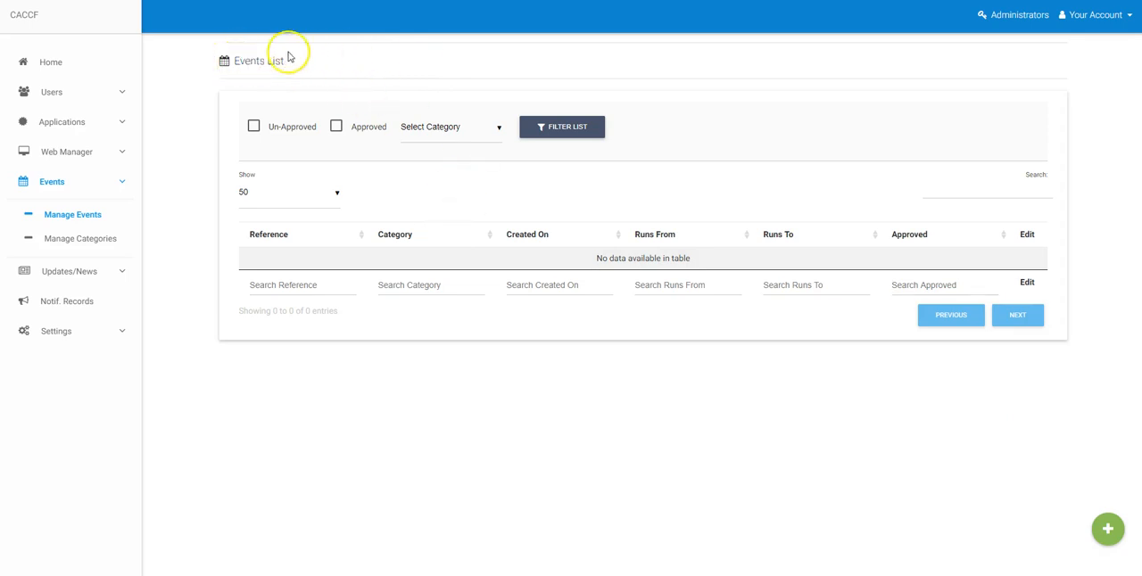
left_click_drag(236, 61, 256, 58)
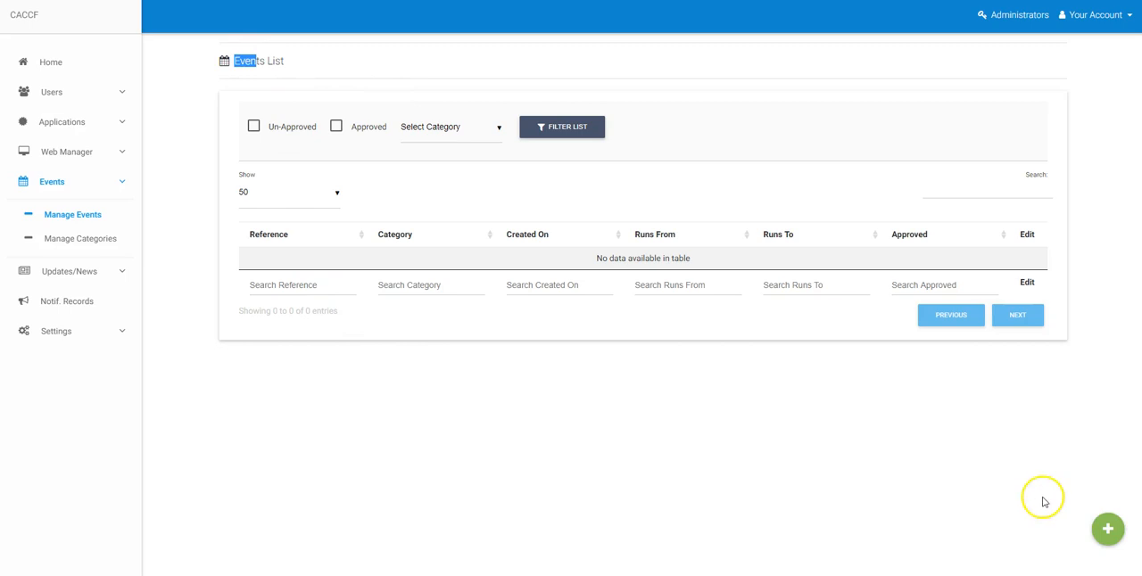
Start a new event with the reference Test Event and assign it to Test Category.
left_click(1110, 536)
scroll(956, 383, "down", 5)
scroll(990, 377, "up", 6)
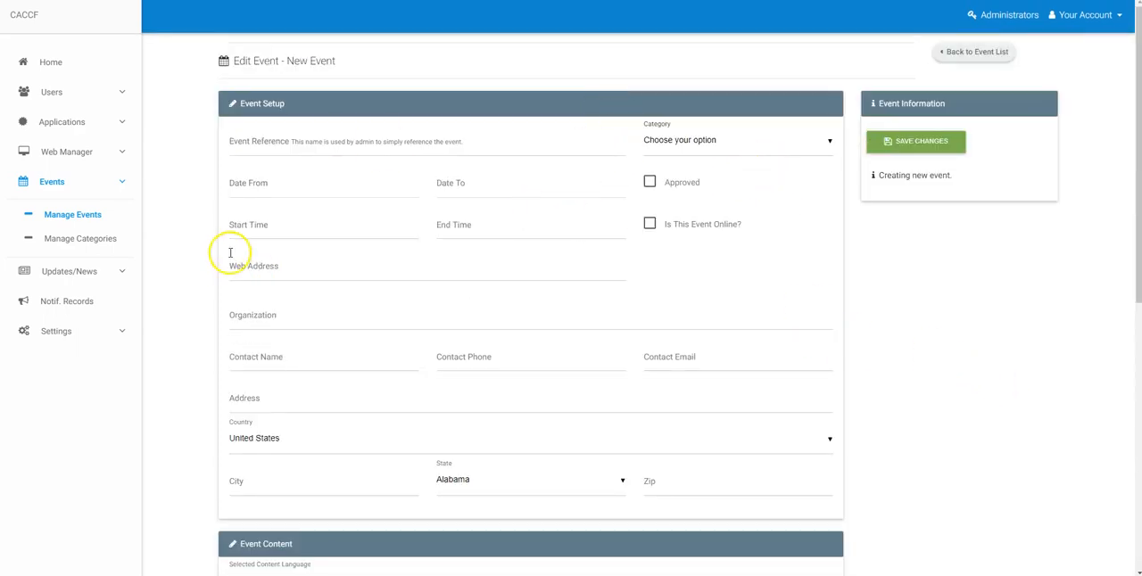
left_click(529, 147)
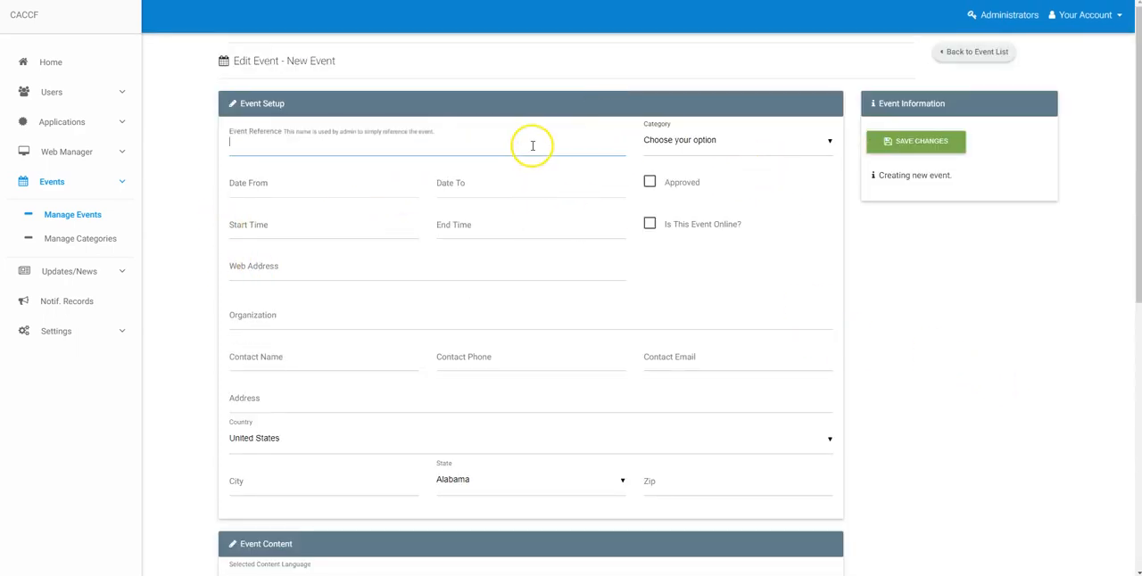
scroll(440, 181, "down", 4)
scroll(506, 194, "up", 4)
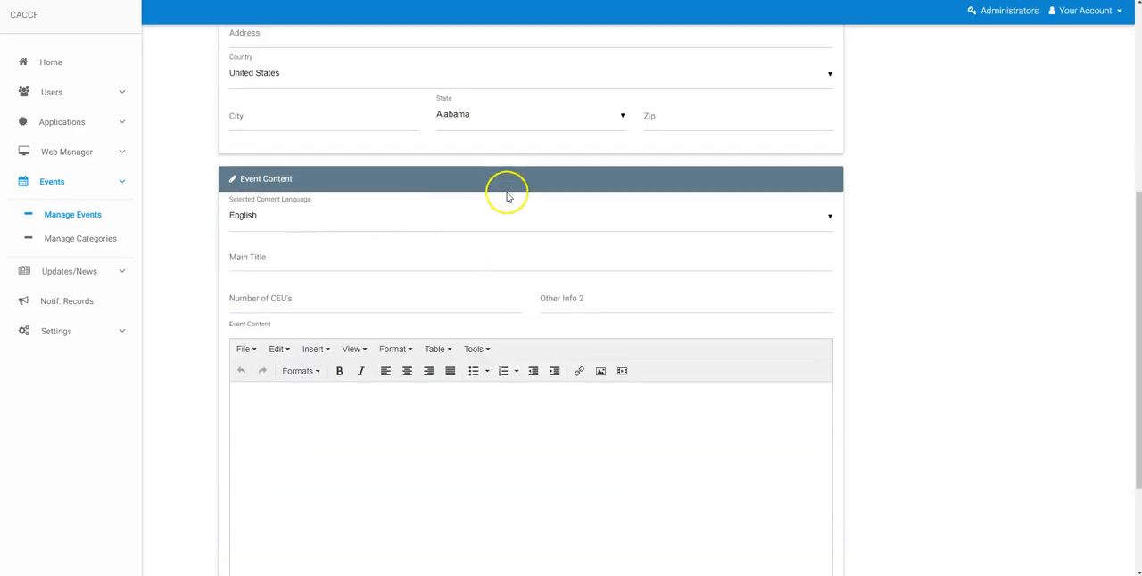
left_click(355, 141)
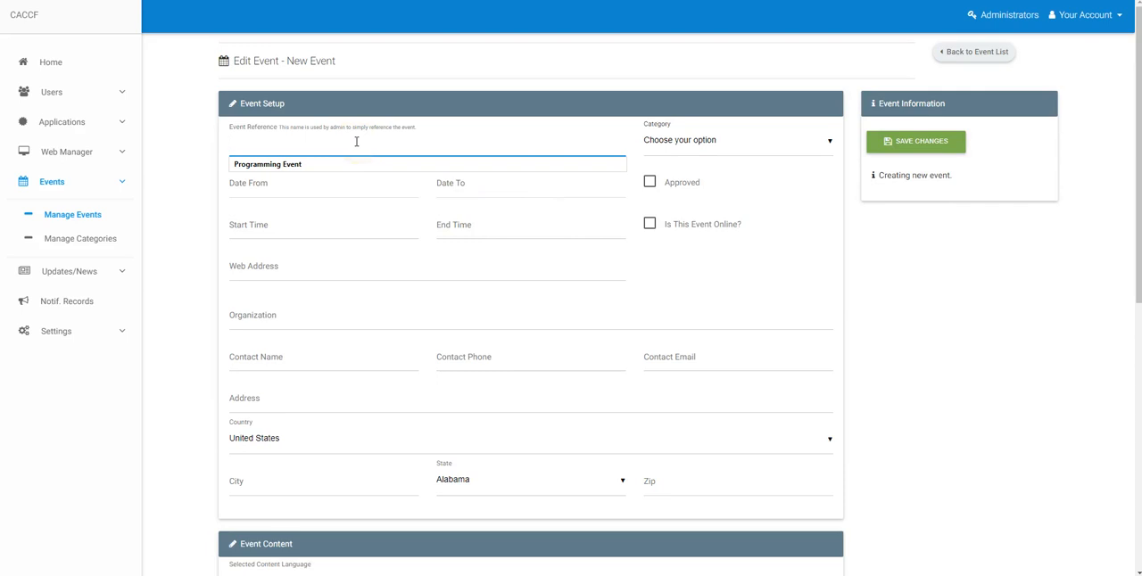
type("Tes")
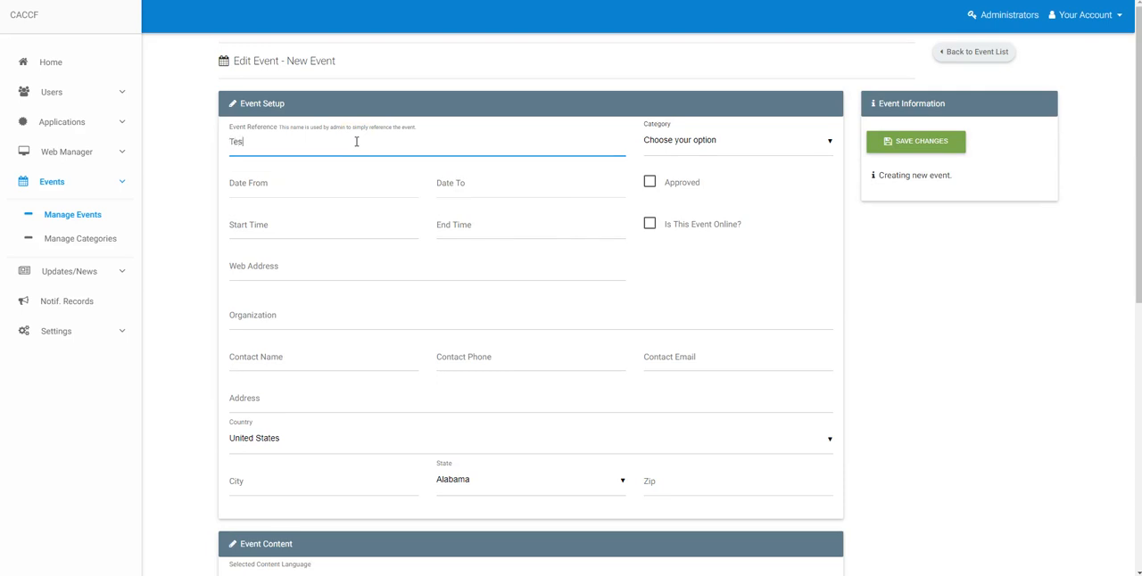
type("t Event")
key("Tab")
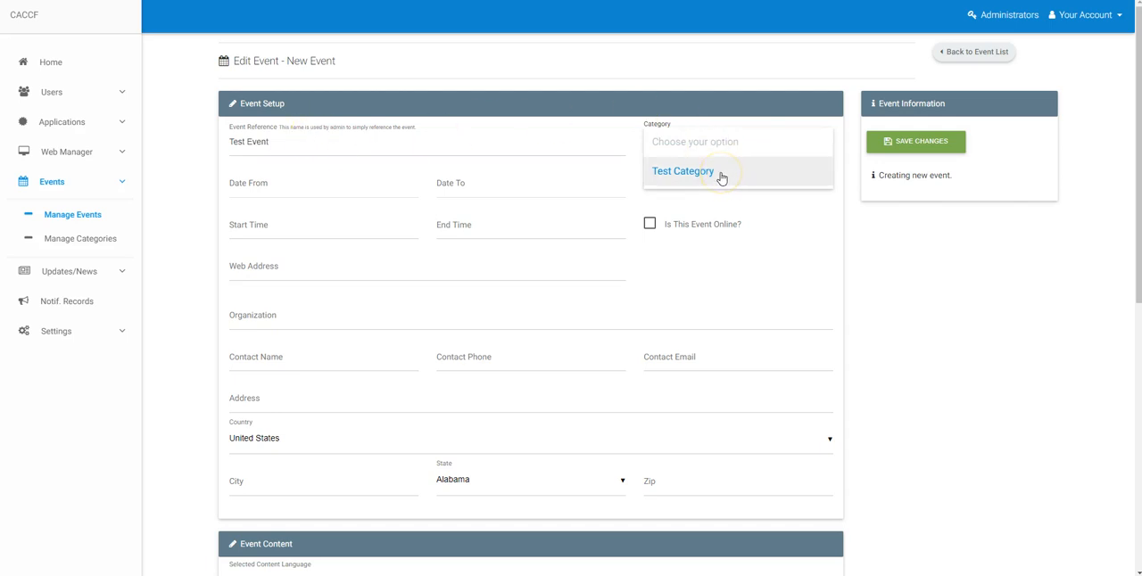
left_click(721, 178)
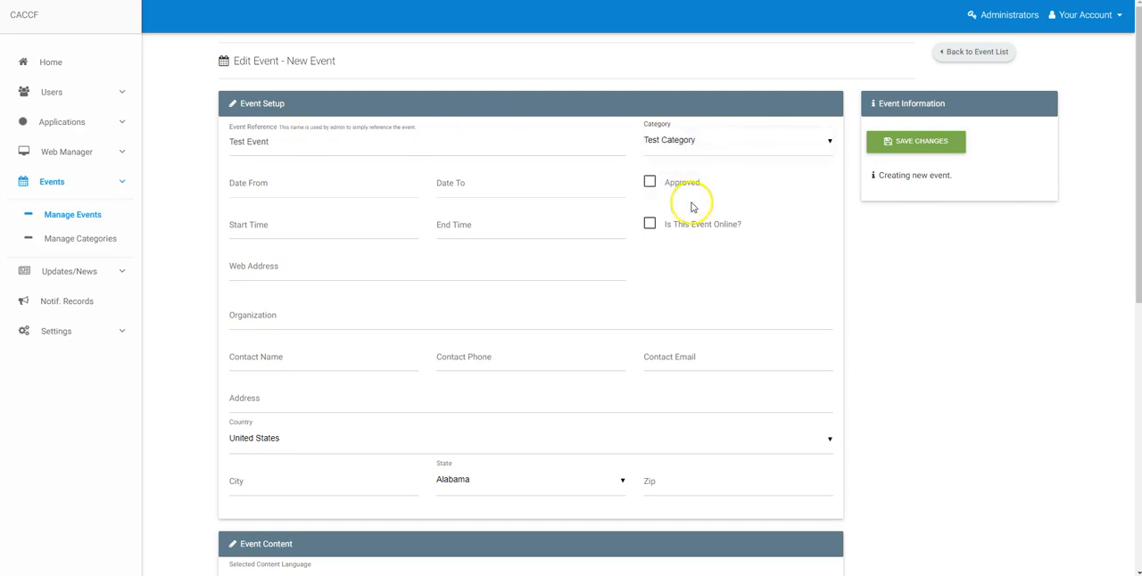
Set the event to run from Dec 10, 2017 to Dec 16, 2017 and mark it as approved.
left_click(296, 190)
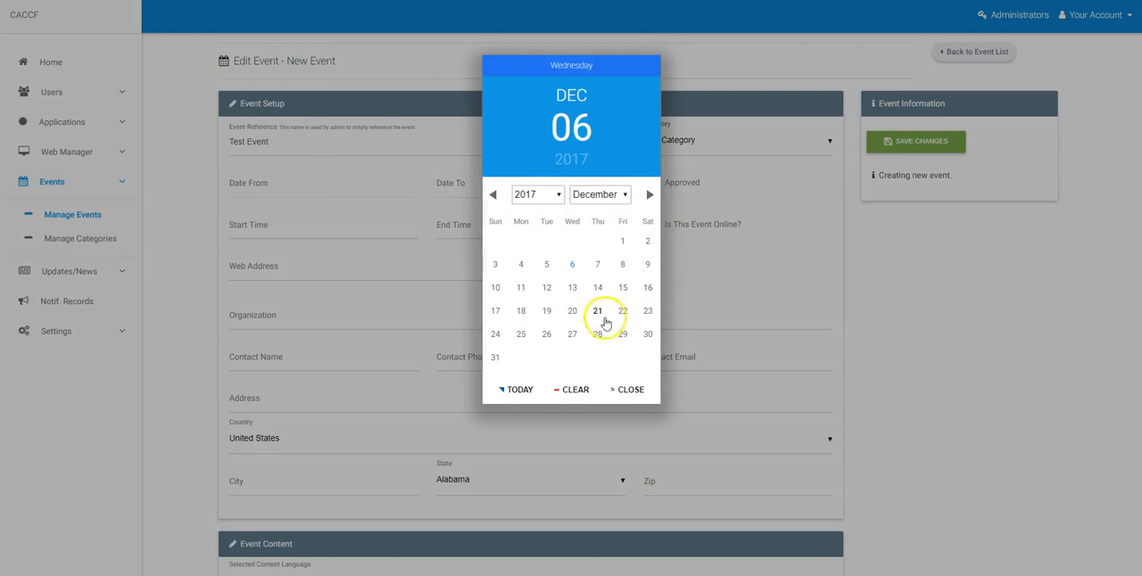
left_click(495, 287)
left_click(497, 191)
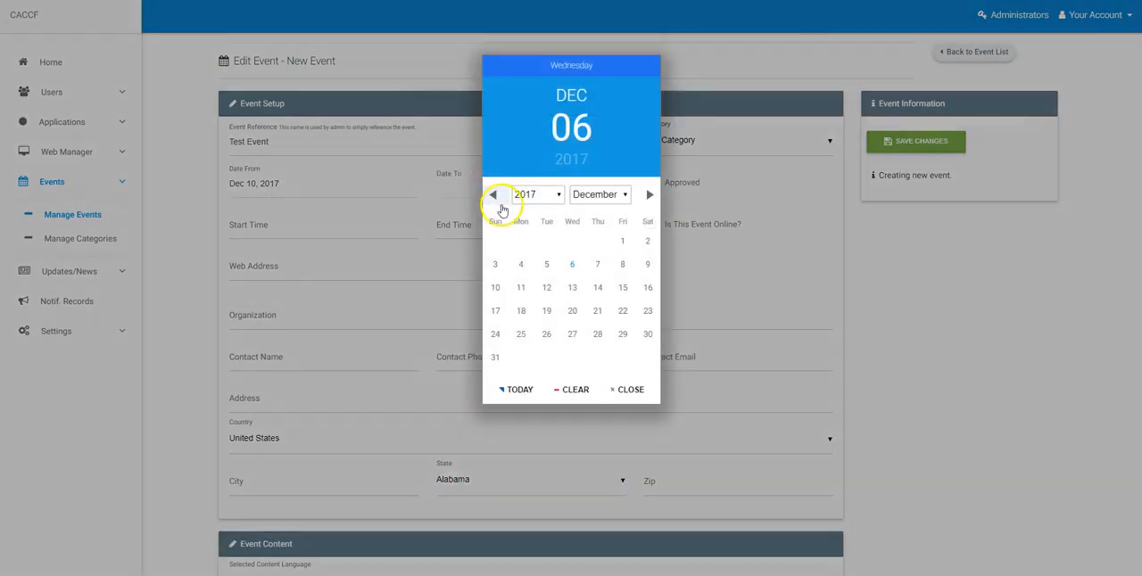
left_click(646, 291)
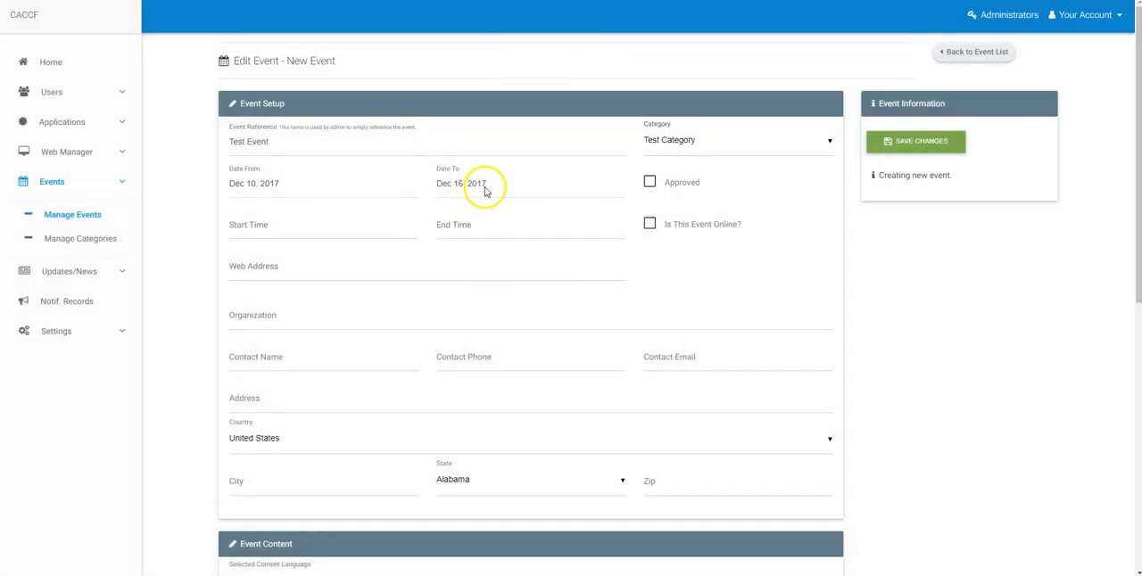
left_click(650, 183)
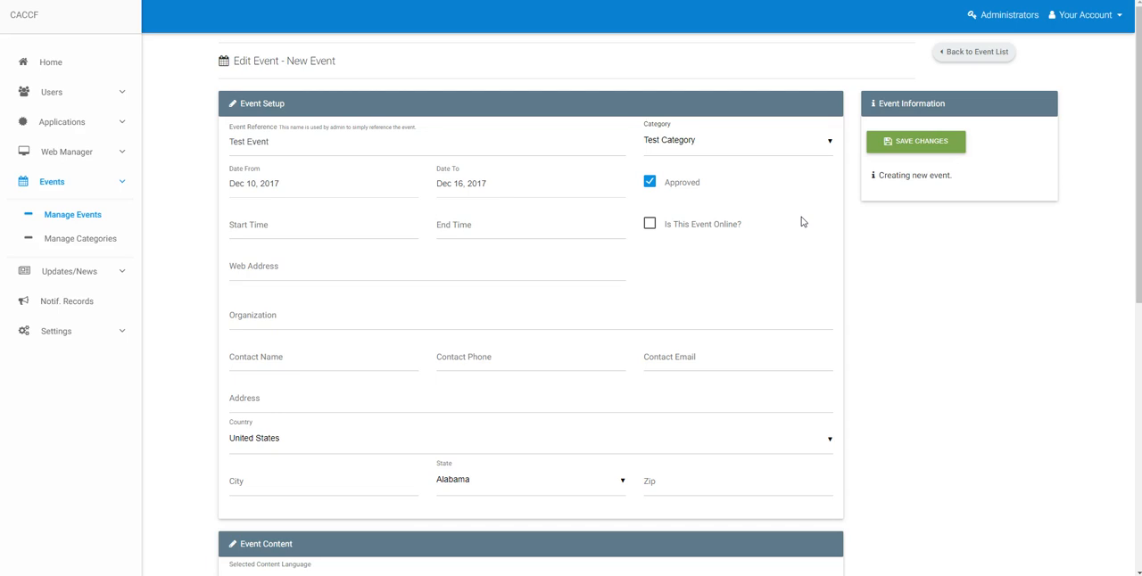
Set the event's start time to 10:00 and end time to 12:00.
left_click(309, 228)
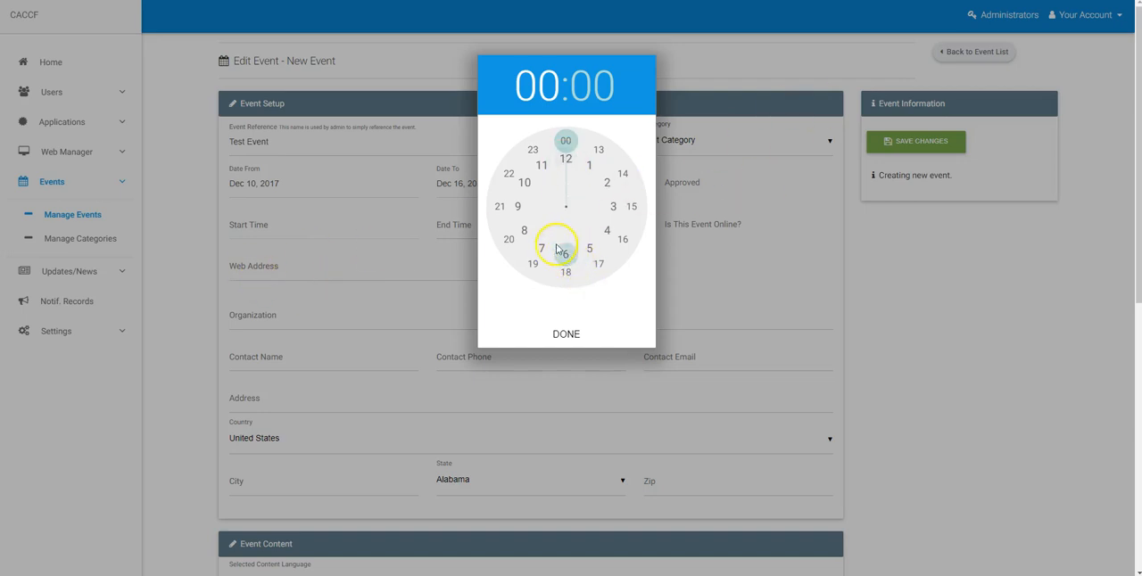
left_click(523, 183)
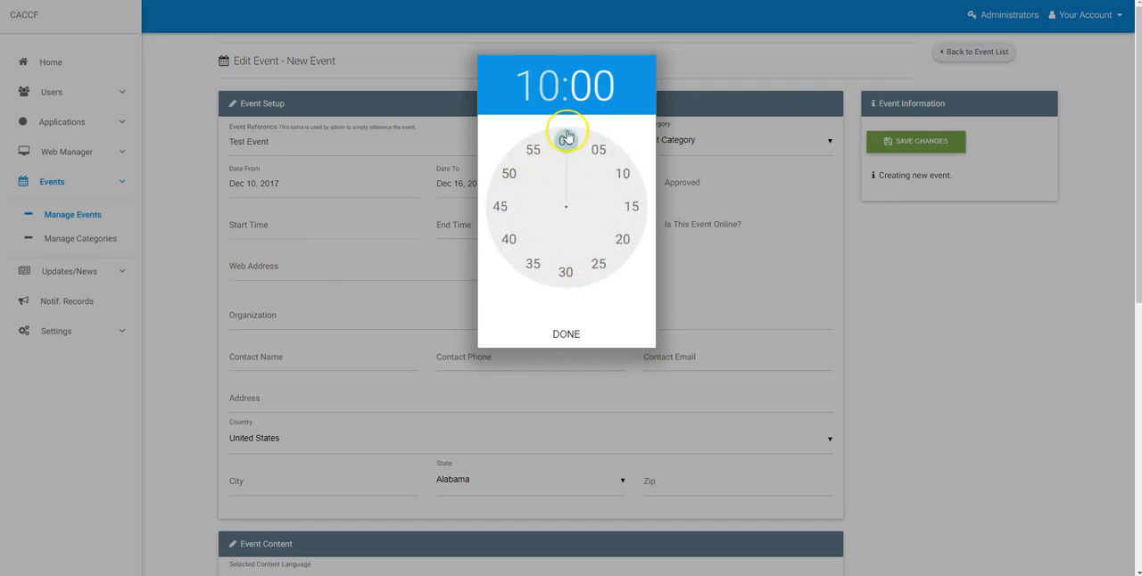
left_click(578, 333)
left_click(513, 226)
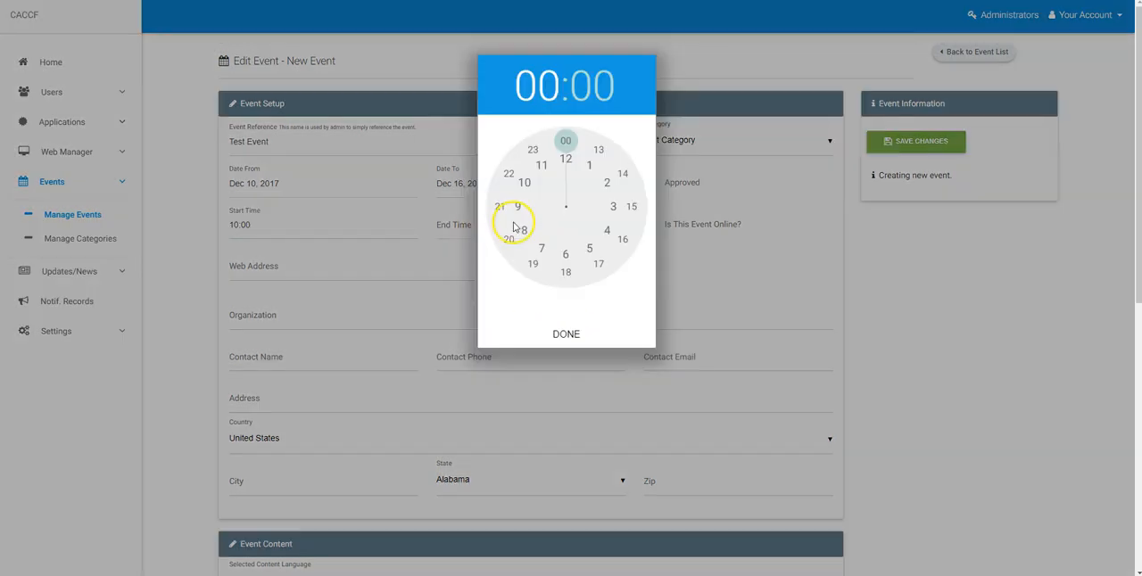
left_click(565, 159)
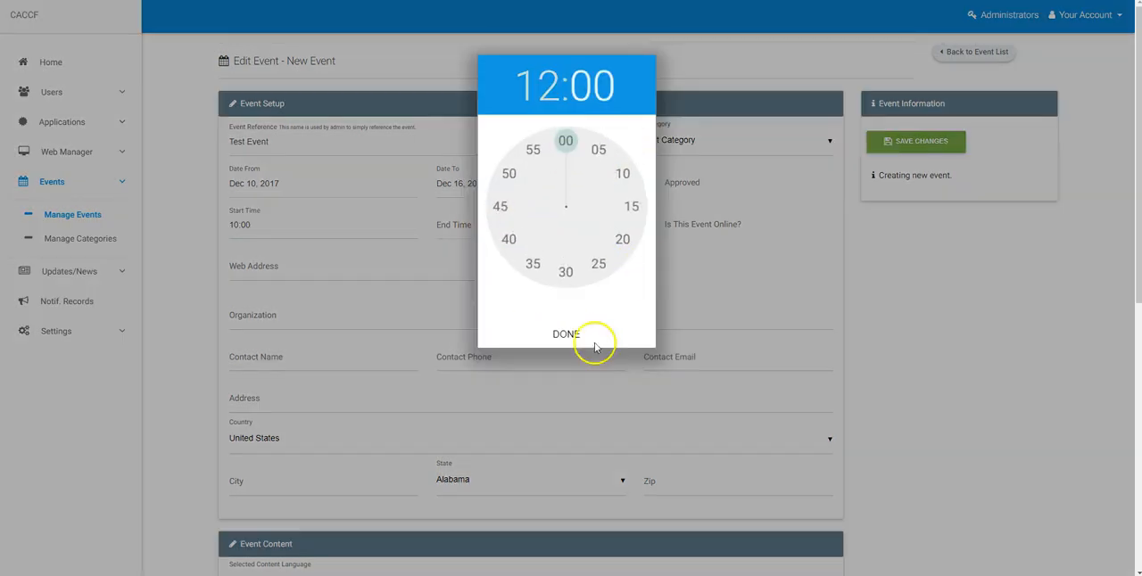
left_click(560, 334)
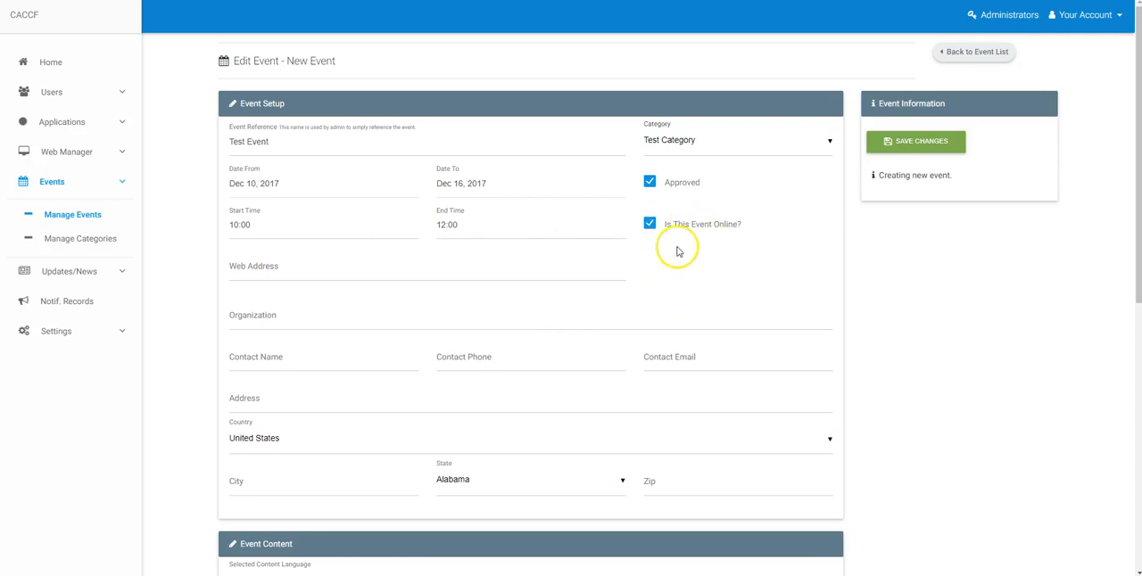
left_click(292, 278)
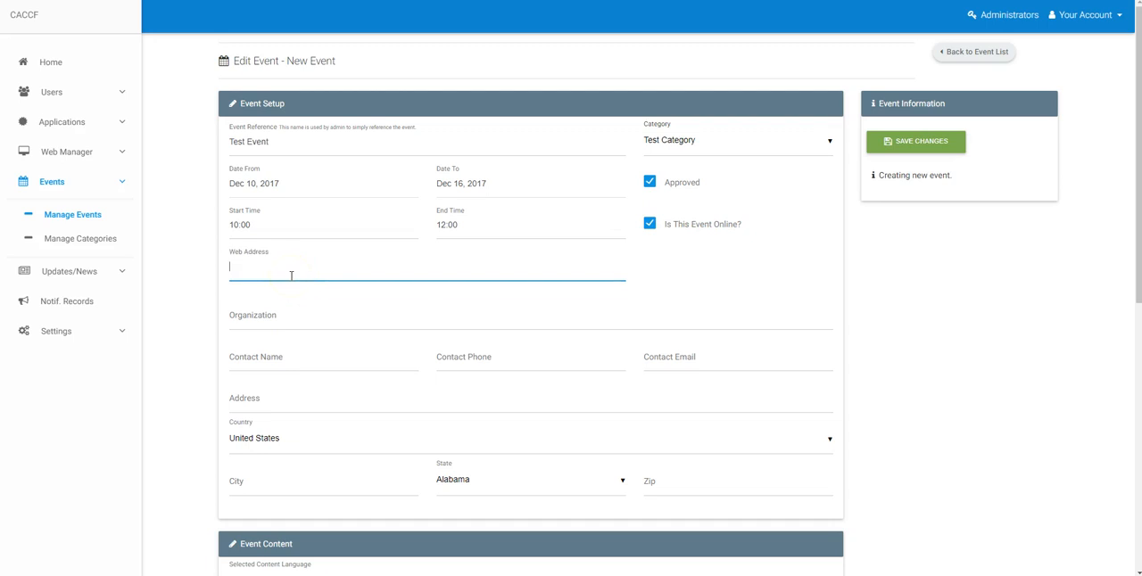
type("www.test.com")
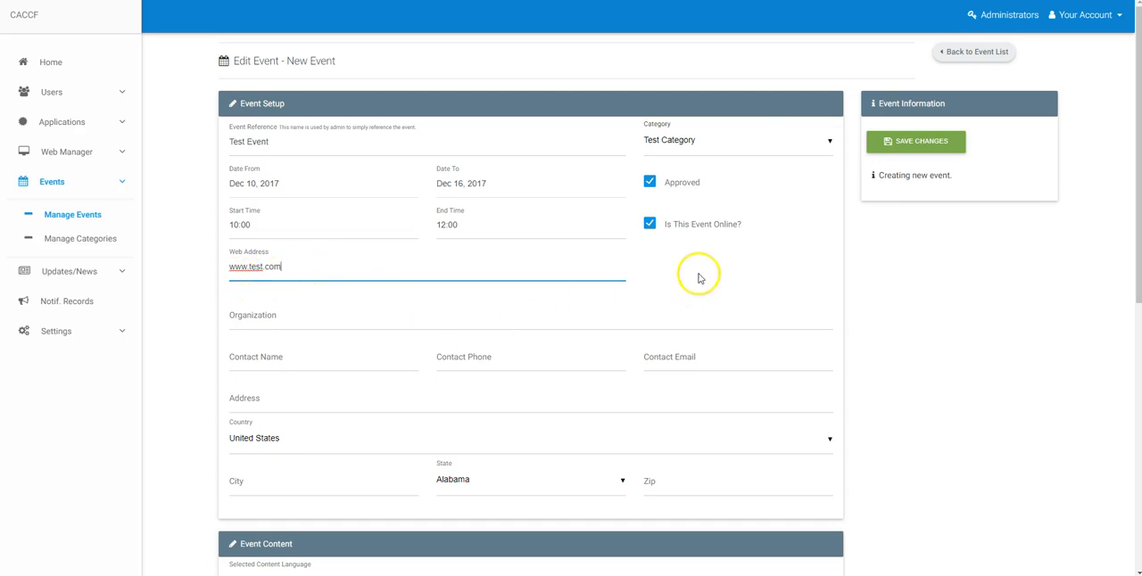
scroll(781, 276, "down", 3)
scroll(396, 220, "up", 1)
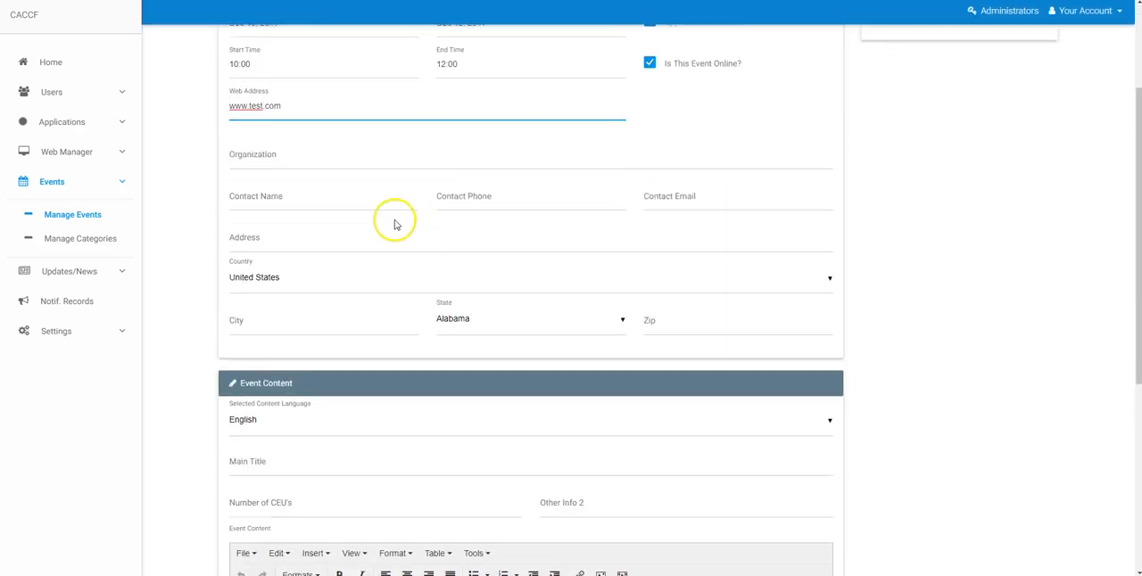
Enter Test Org as the event's organization.
left_click(365, 168)
type("Tst")
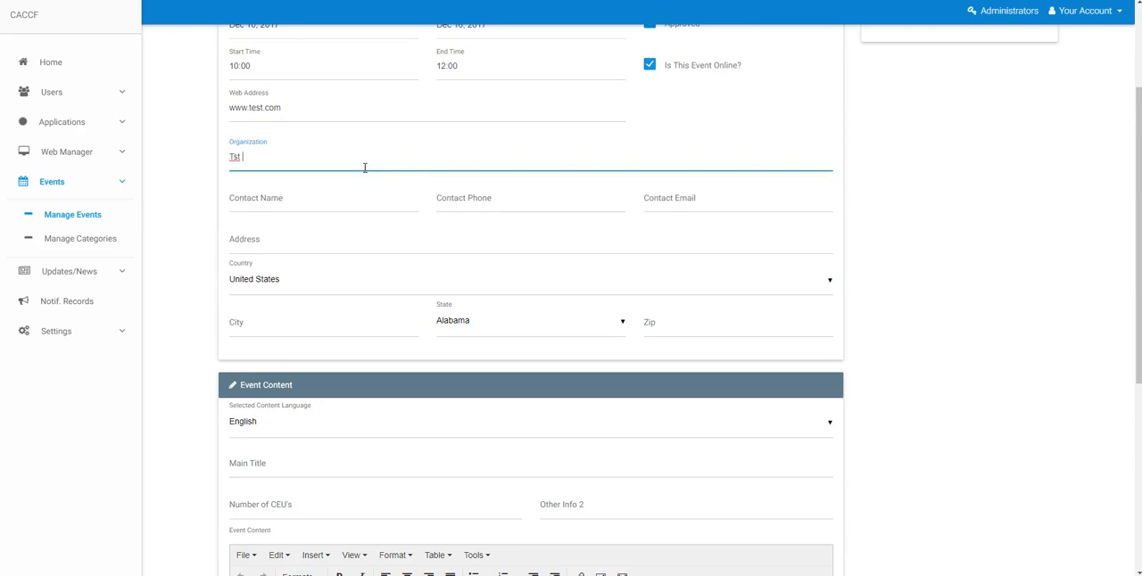
key("BackSpace")
key("BackSpace")
key("BackSpace")
type("es")
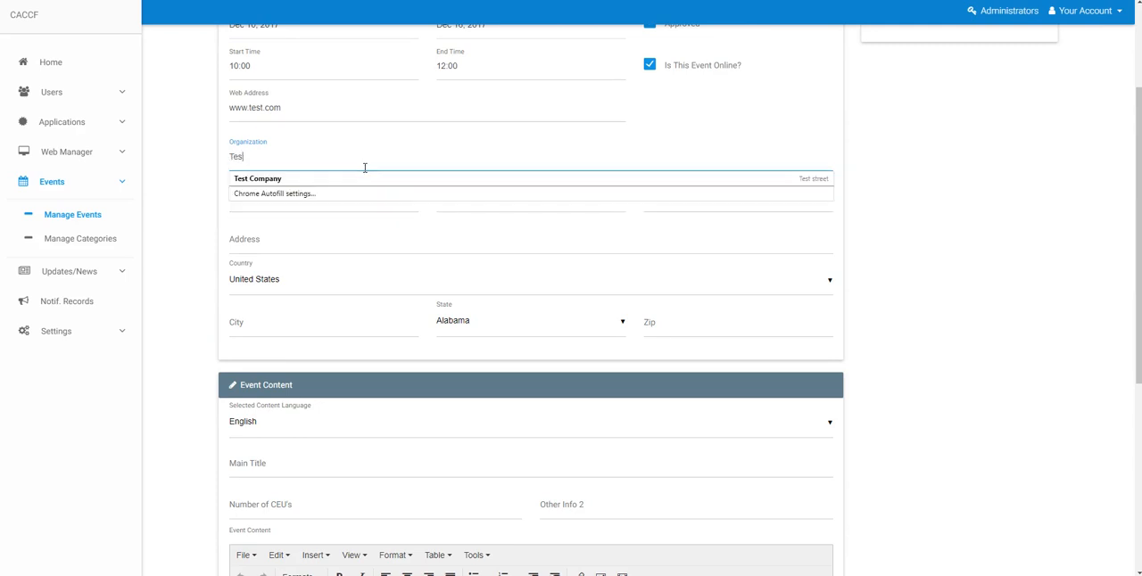
type("t Org")
key("Tab")
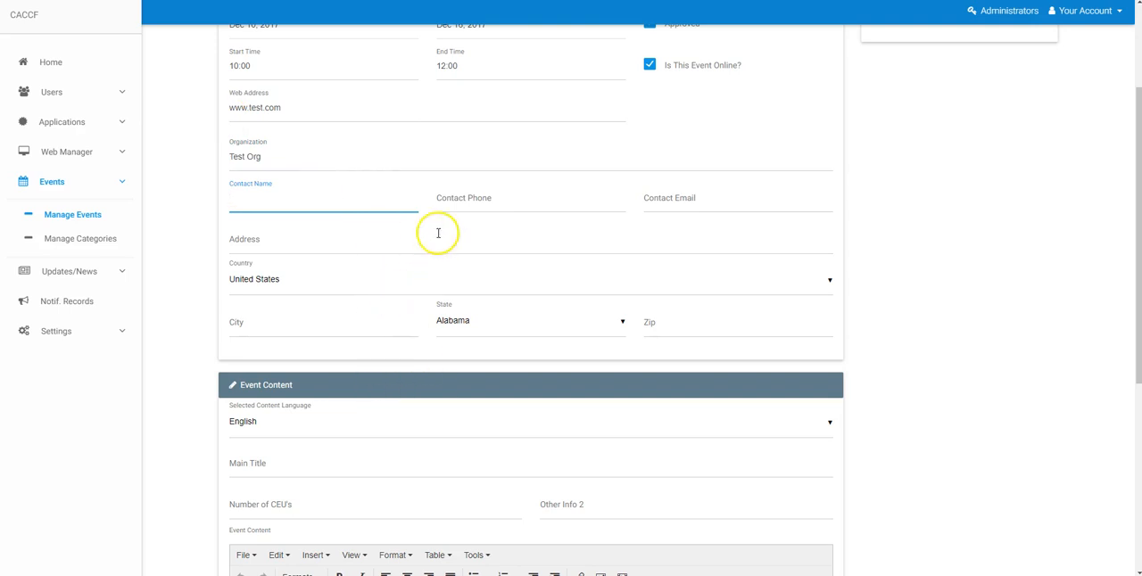
Fill in the event's contact name.
scroll(436, 241, "up", 3)
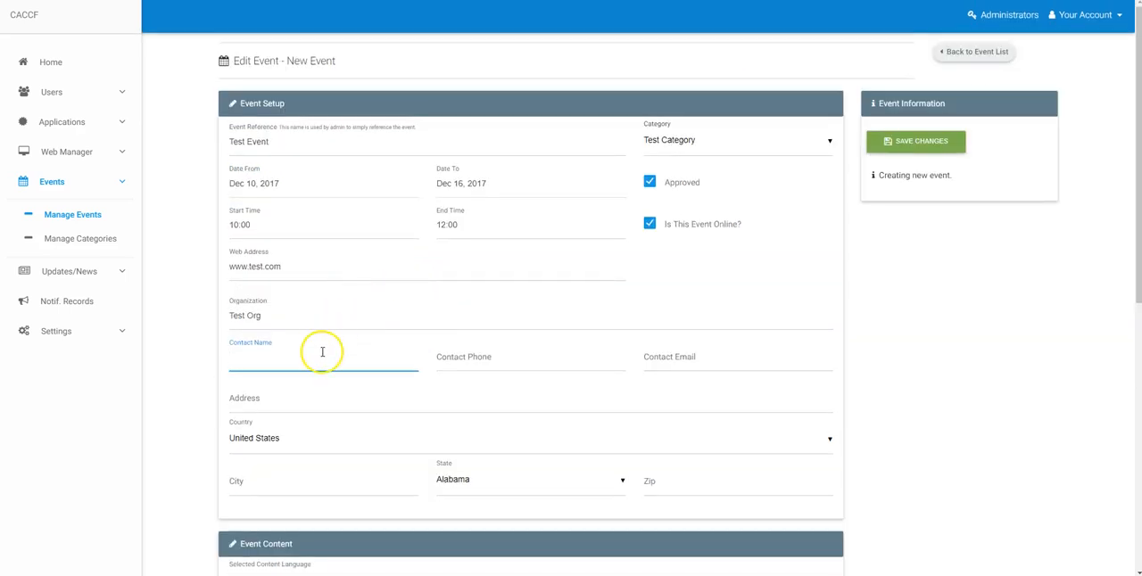
type("Mike")
key("Tab")
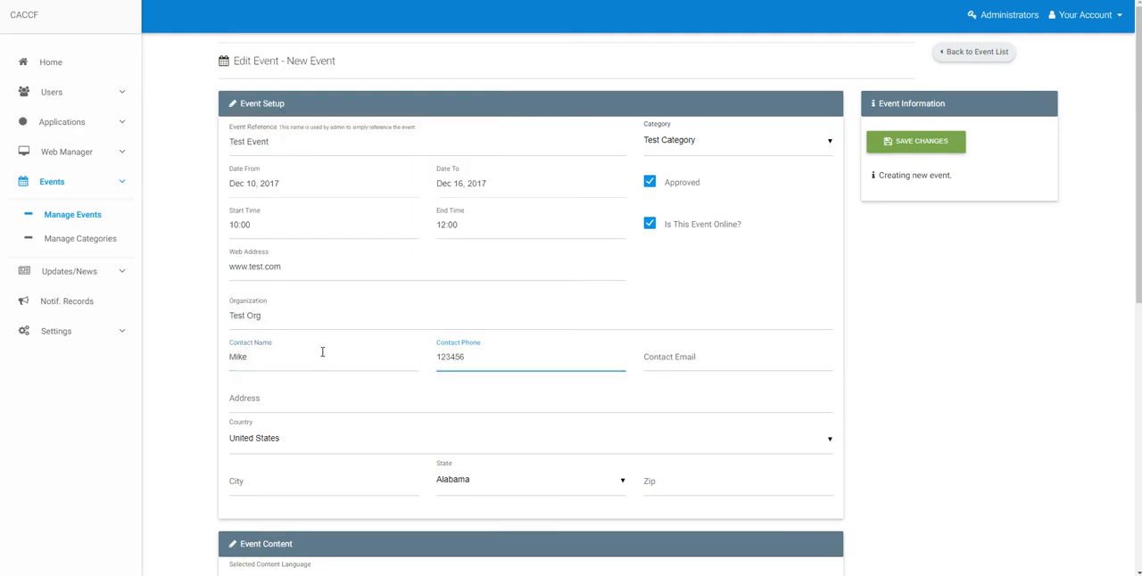
Fill in the contact's e-mail address.
key("Tab")
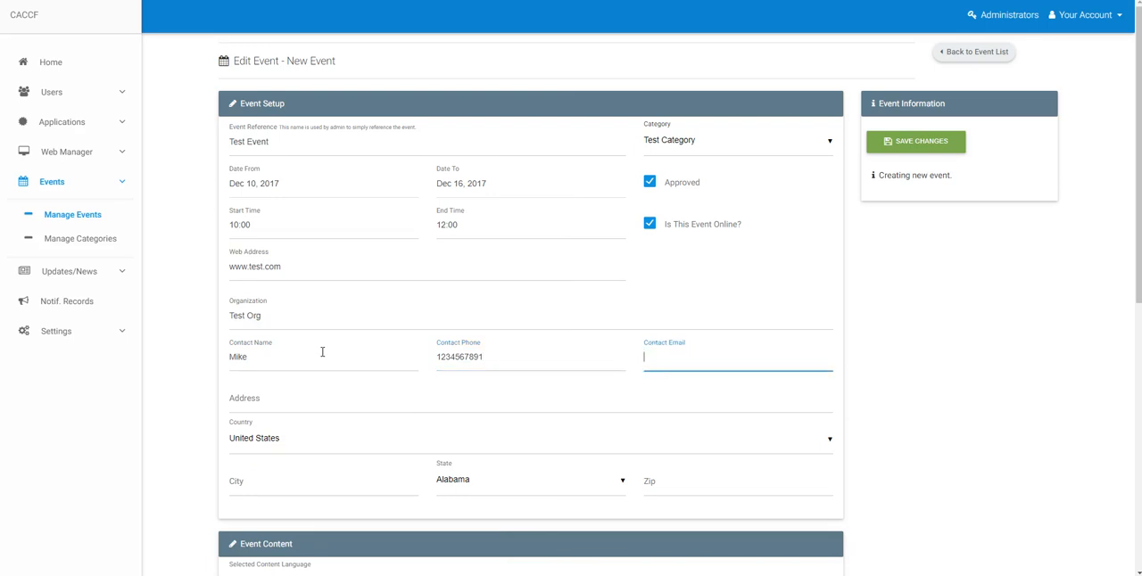
type("m@m.com")
key("Tab")
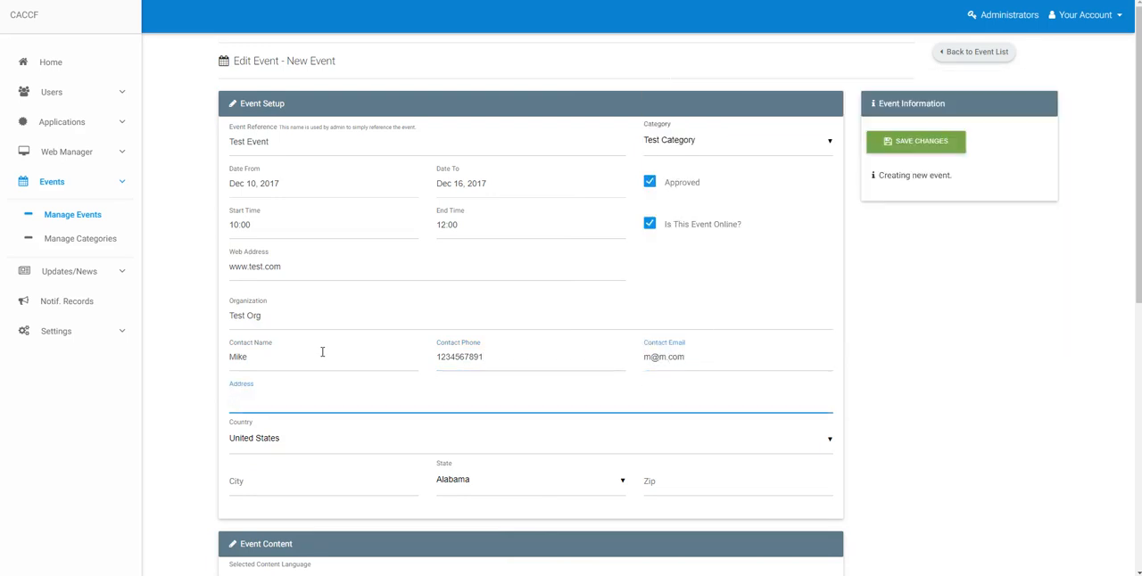
Fill in the street address, picking the autofill suggestion that sets the country to Canada and state to Ontario.
type("test stree")
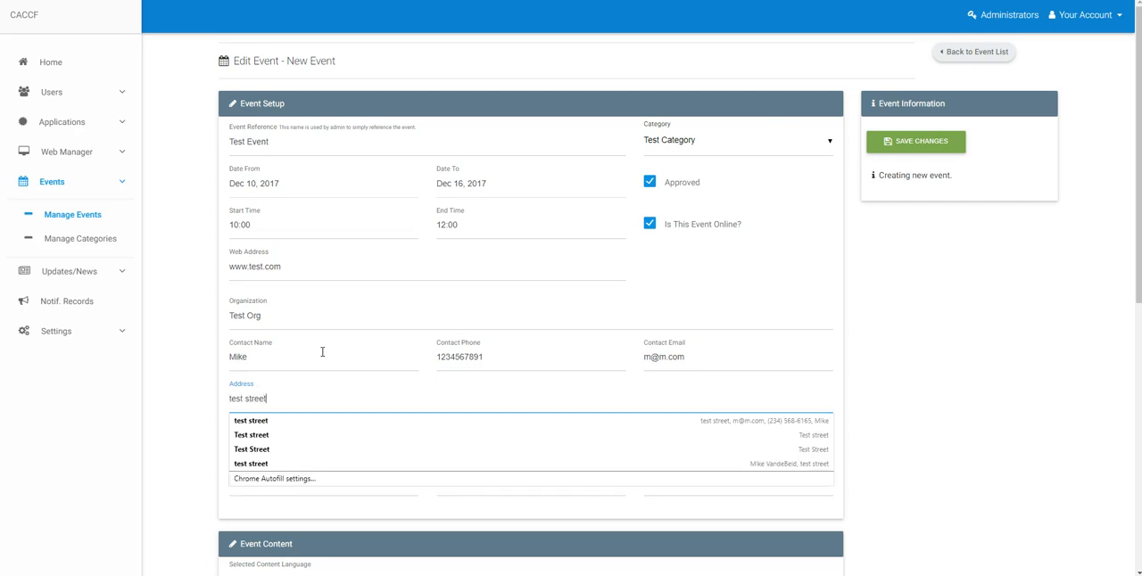
type("t")
key("Tab")
left_click(267, 469)
left_click(477, 484)
left_click(301, 487)
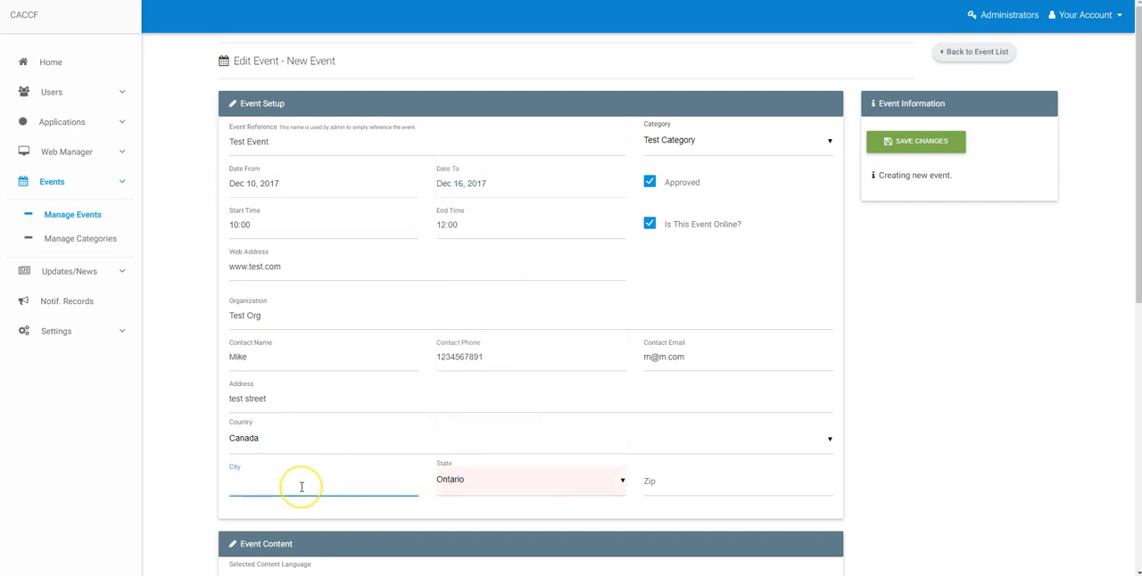
Fill in the event's city and zip code.
type("Toronto")
key("Tab")
key("Tab")
type("L3D 1C9")
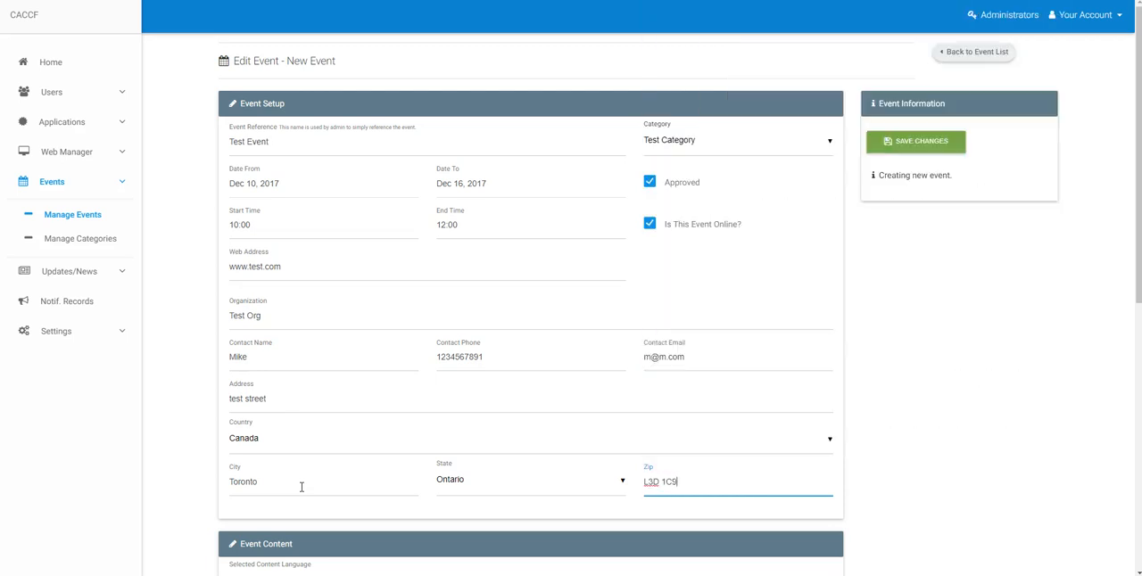
Examine the Event Content section, including its content language selection.
scroll(381, 504, "down", 3)
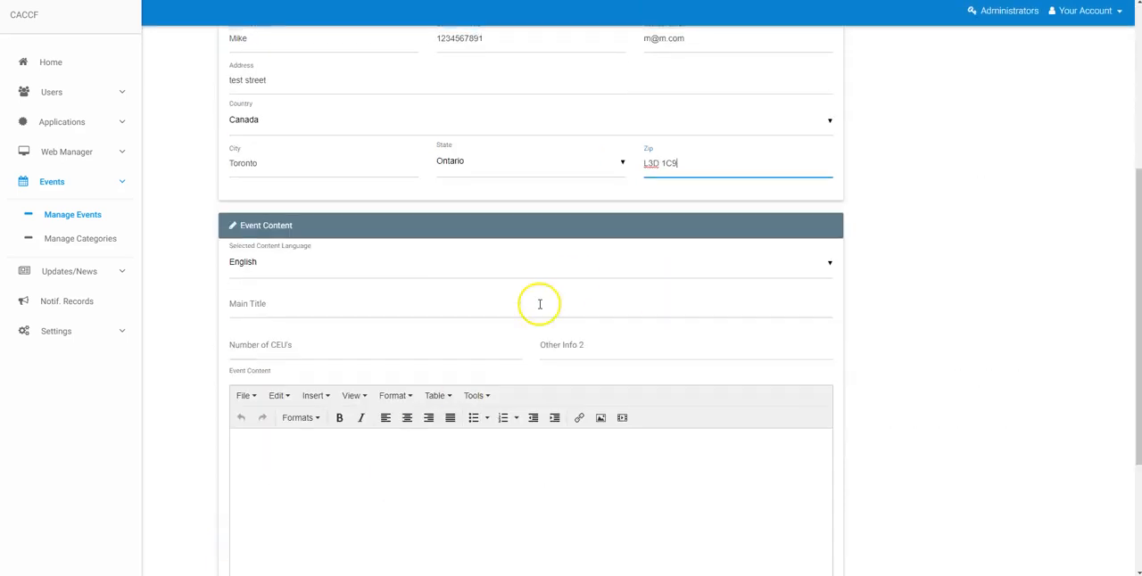
left_click(270, 268)
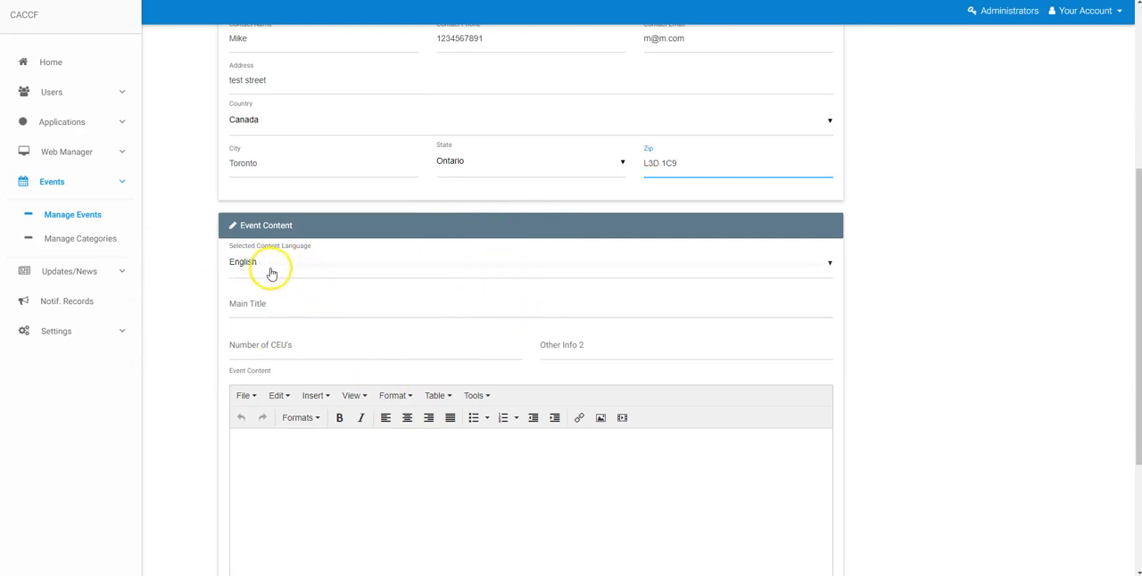
left_click(196, 272)
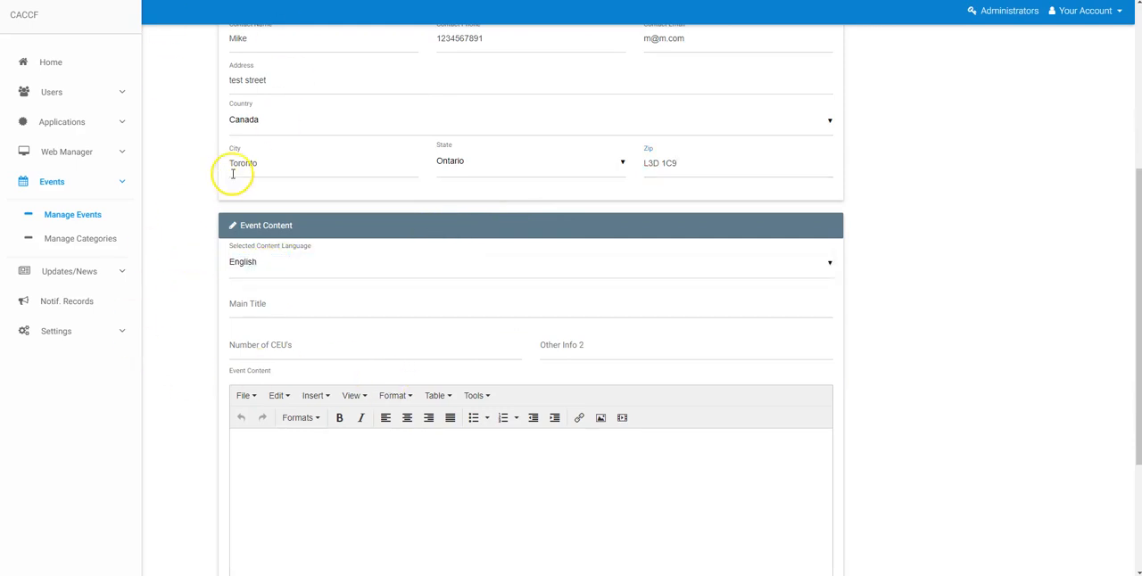
scroll(242, 339, "up", 2)
scroll(243, 339, "down", 2)
left_click(303, 302)
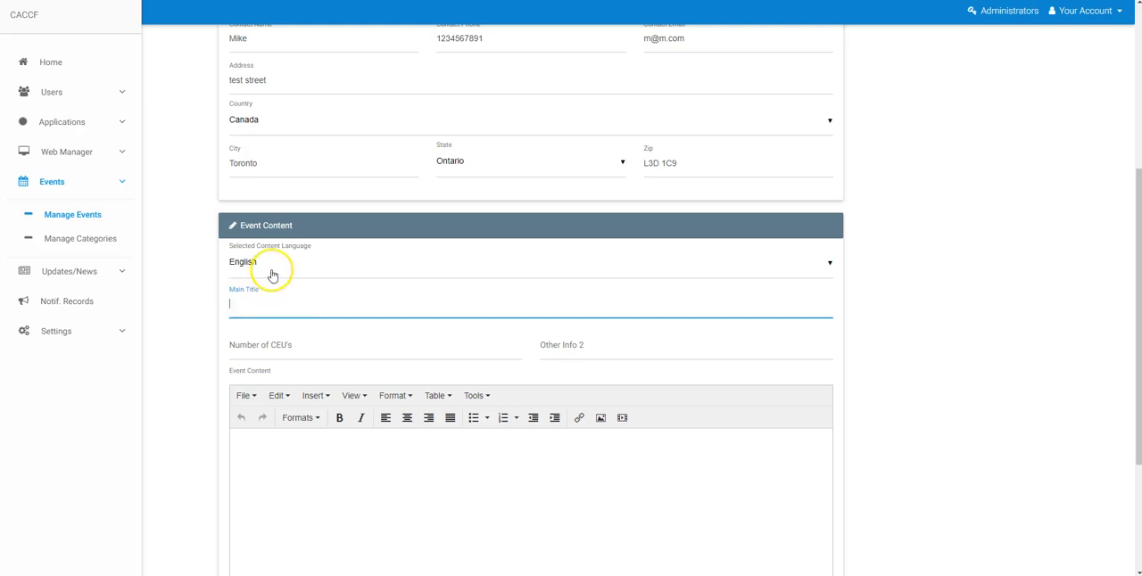
scroll(357, 128, "up", 5)
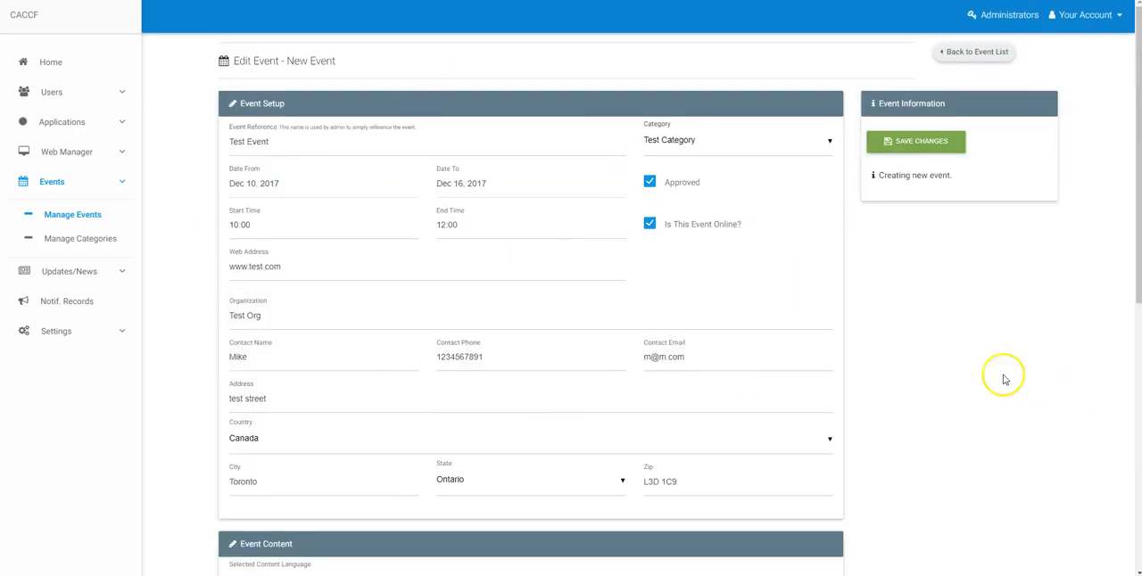
scroll(1006, 308, "down", 5)
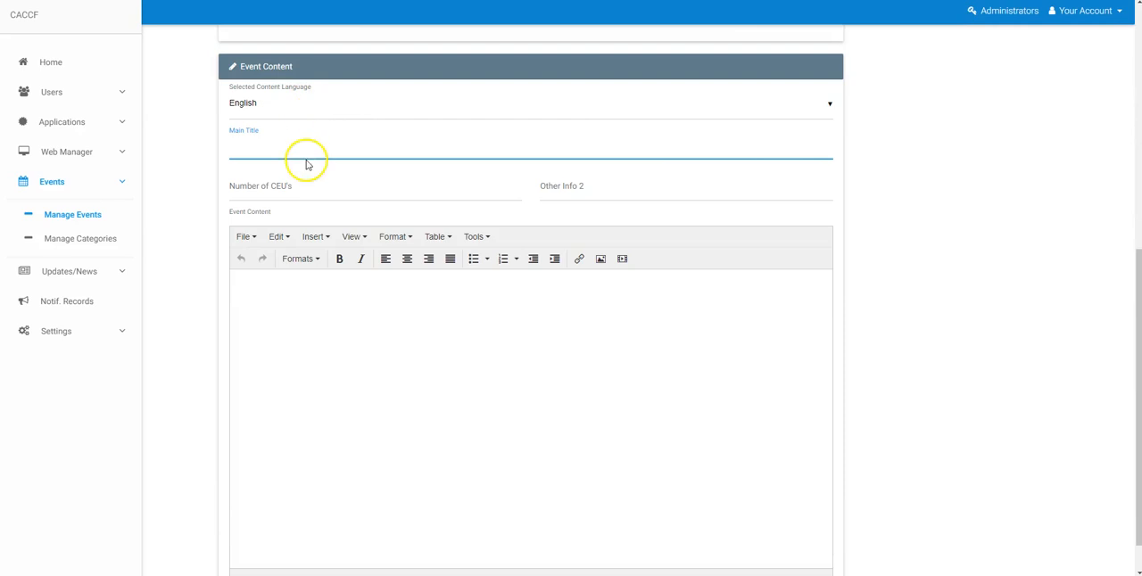
scroll(579, 181, "up", 5)
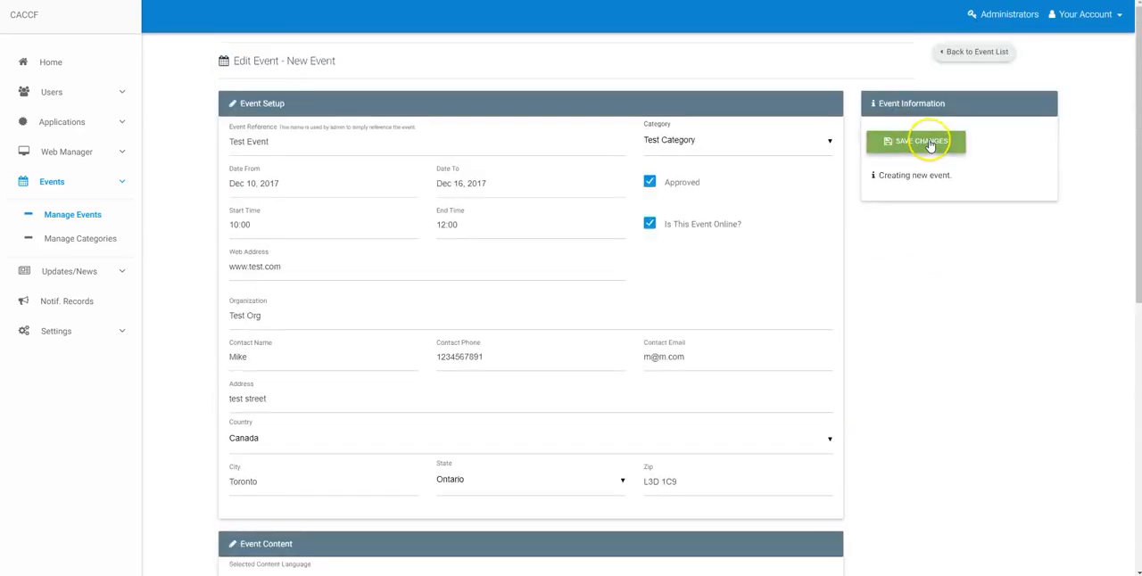
scroll(454, 510, "down", 5)
scroll(423, 372, "up", 2)
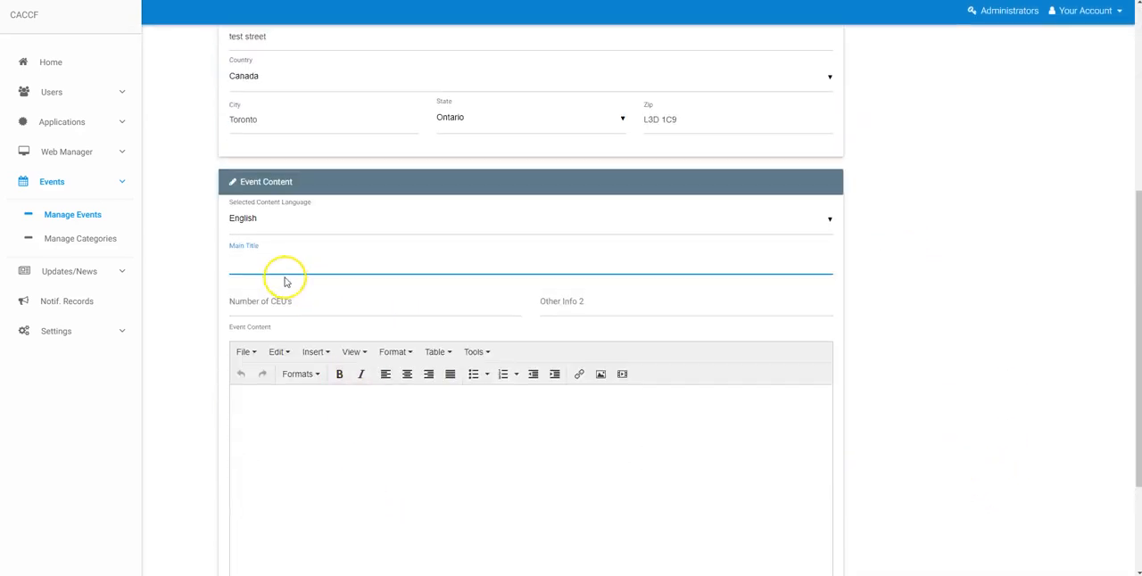
Set the event content's main title to Test Event.
left_click(279, 262)
type("Test Event")
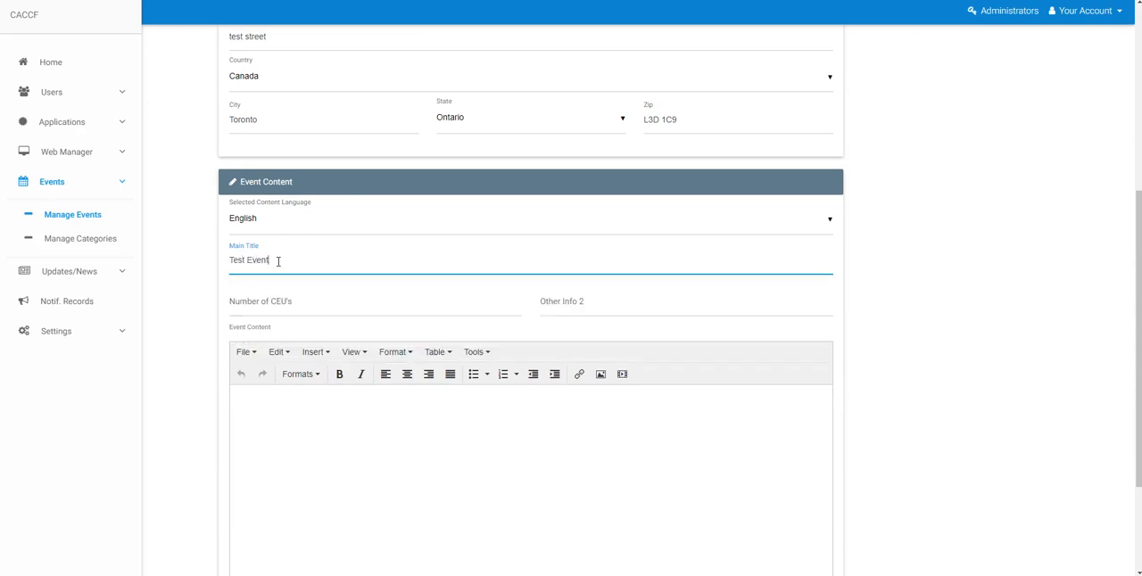
key("Tab")
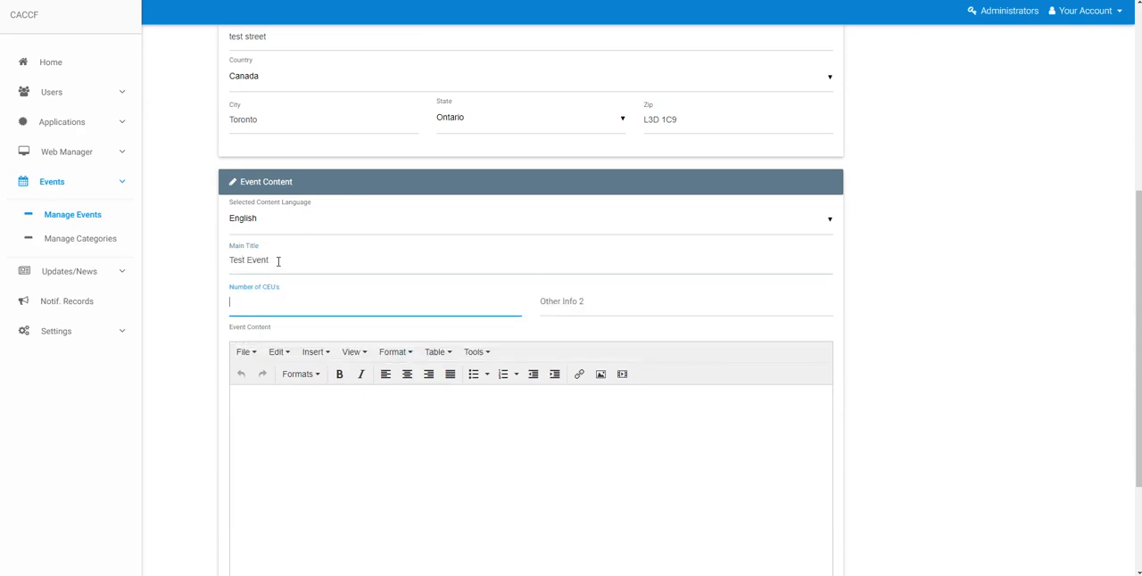
Set the Number of CEU's to 12.5.
type("12.85")
key("BackSpace")
key("Tab")
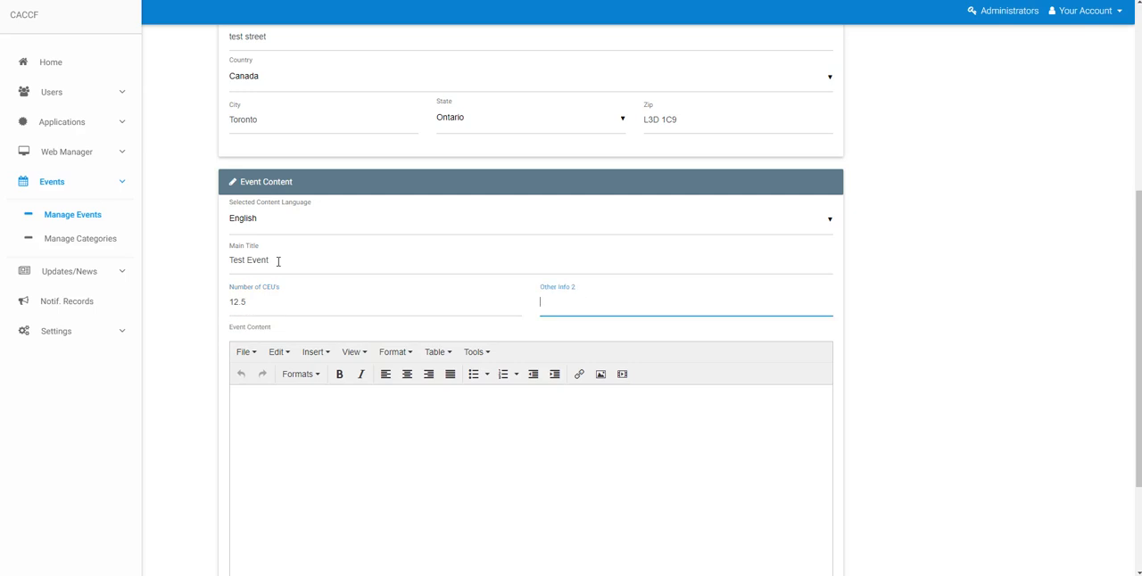
Write Event info. in the event content editor.
scroll(353, 321, "down", 2)
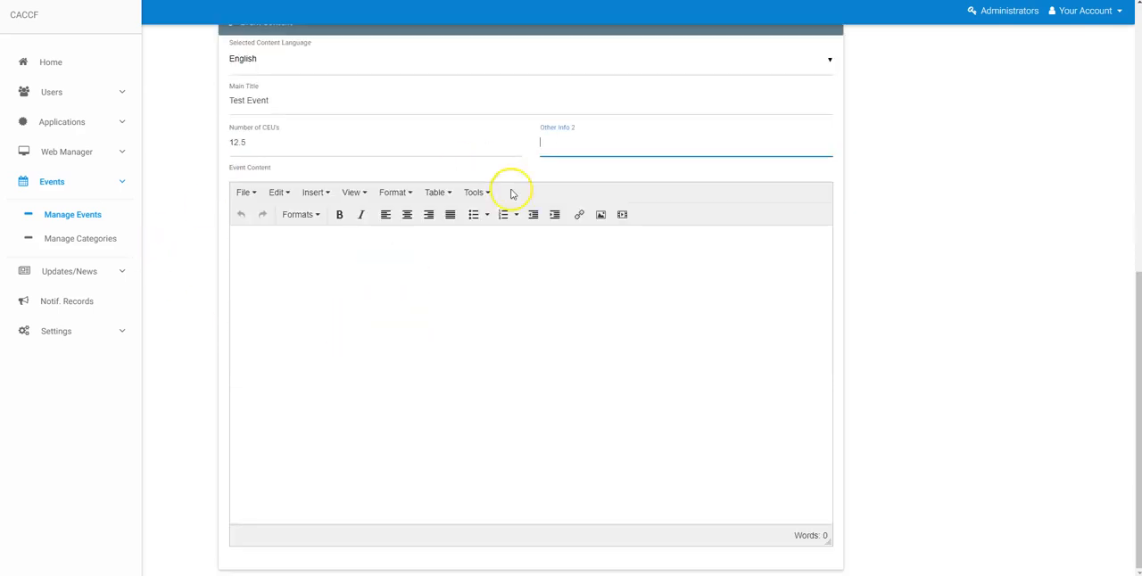
left_click(376, 252)
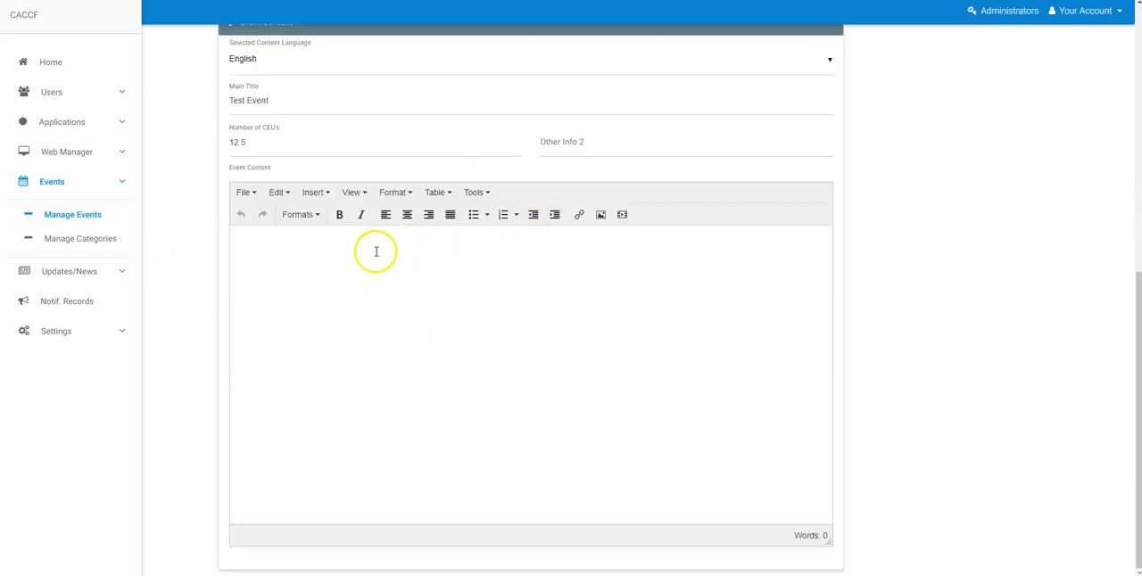
type("Event info.")
Format the Event info. text as bold Heading 2.
left_click_drag(288, 232, 183, 230)
left_click(339, 215)
left_click(300, 214)
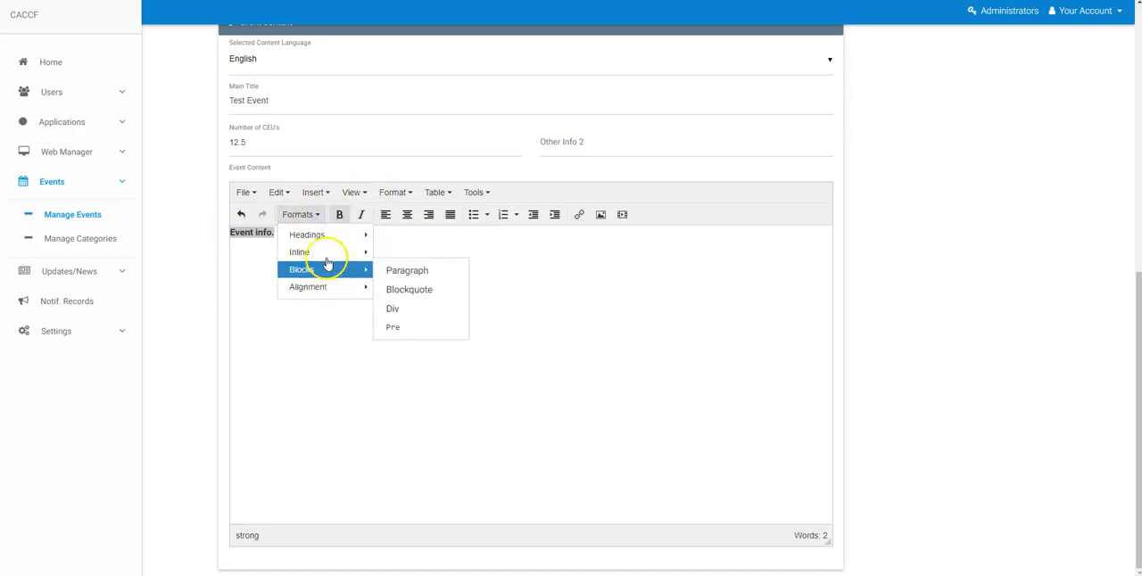
left_click(410, 276)
left_click(702, 335)
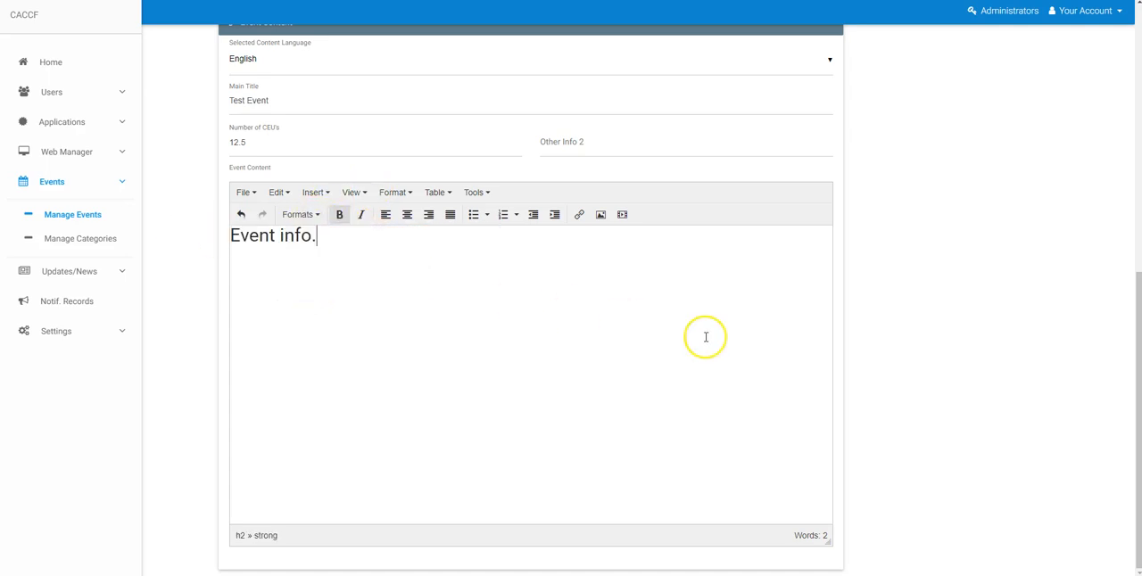
Save the new event.
scroll(897, 383, "up", 5)
scroll(922, 403, "down", 5)
scroll(943, 382, "up", 6)
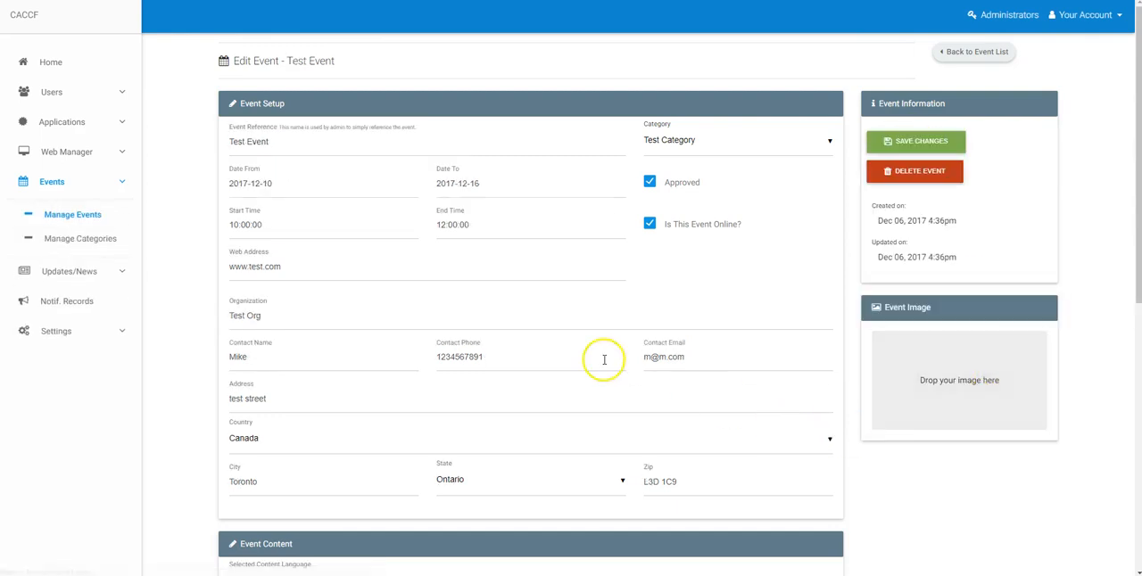
scroll(574, 381, "down", 5)
scroll(588, 408, "up", 5)
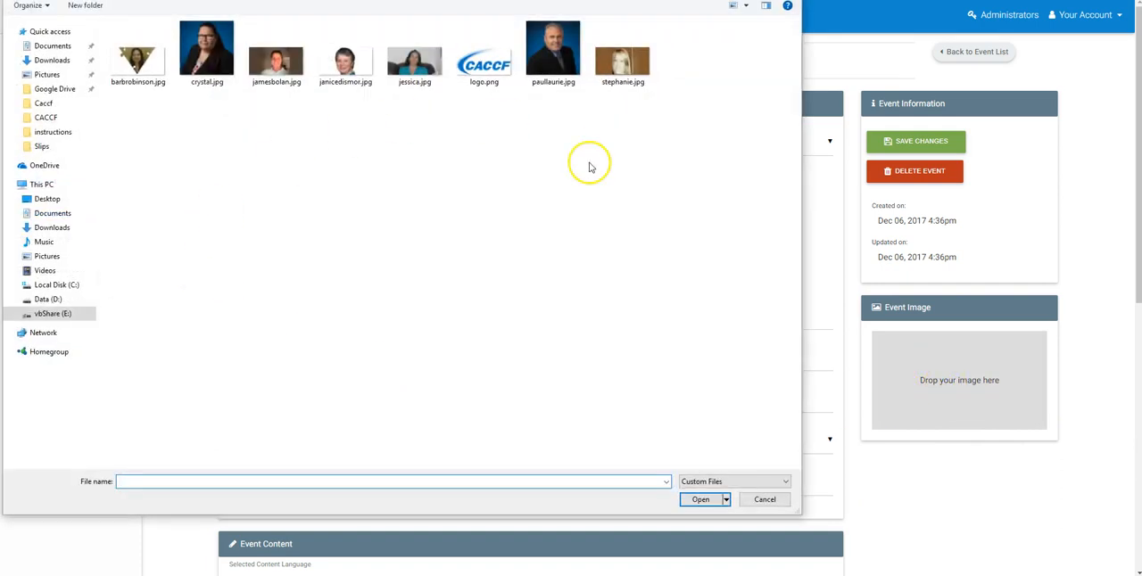
Upload the downloaded JPG from the Downloads folder as the event image and confirm its crop.
left_click_drag(191, 0, 358, 97)
left_click_drag(192, 91, 192, 27)
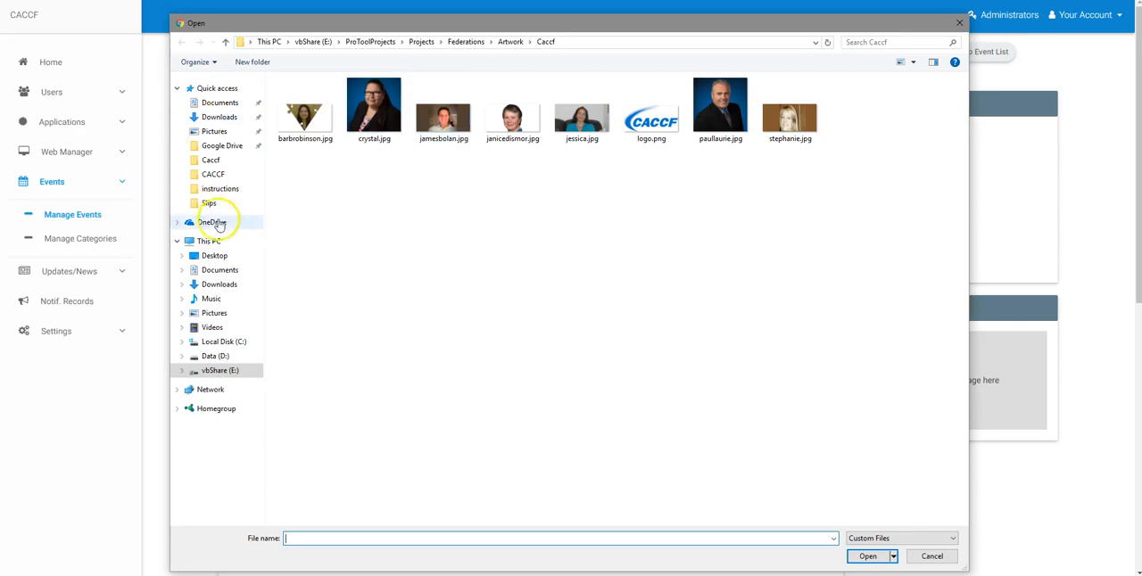
left_click(220, 117)
double_click(336, 149)
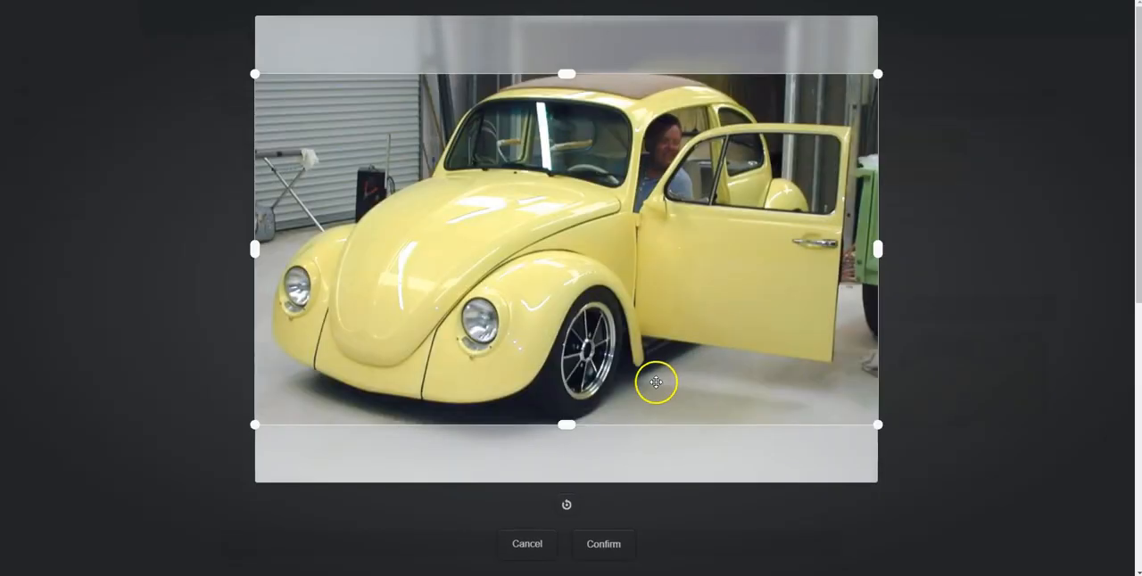
mouse_move(613, 289)
left_mouse_down()
mouse_move(624, 261)
mouse_move(620, 277)
left_mouse_up()
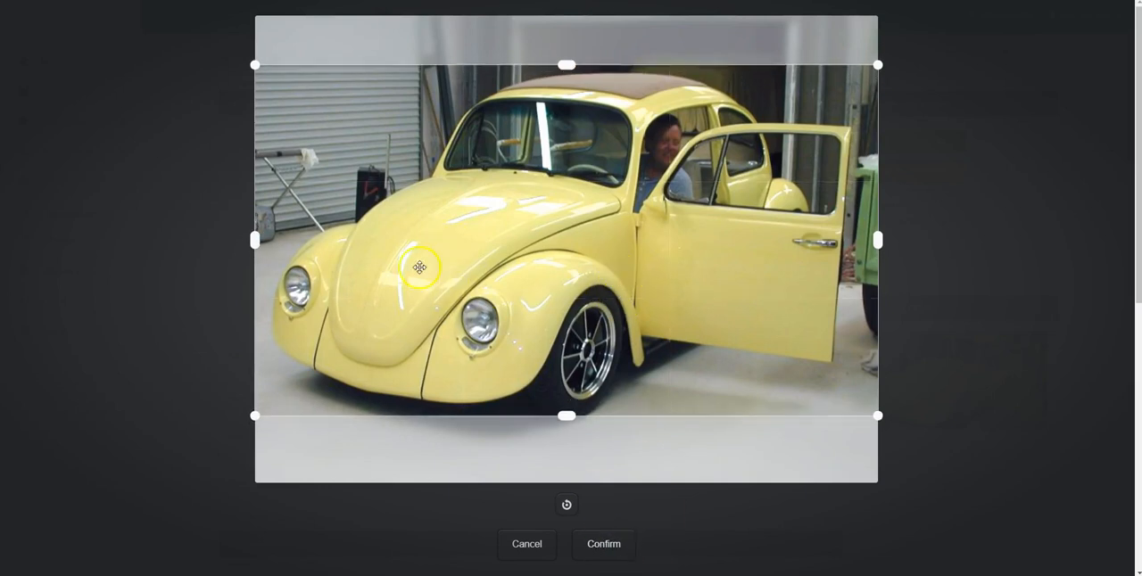
left_click_drag(257, 415, 135, 440)
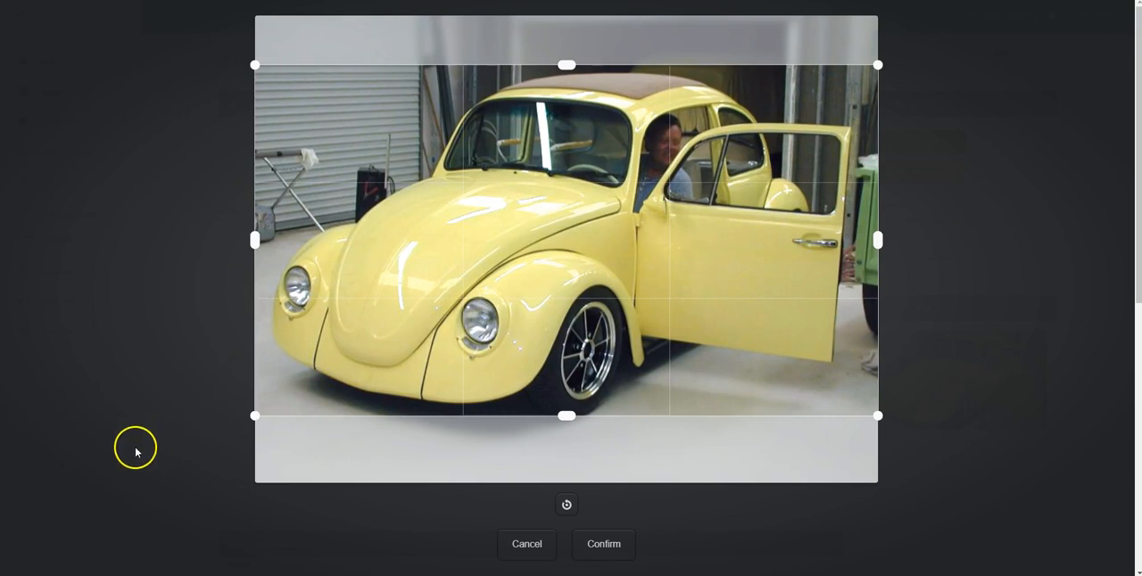
left_click(606, 548)
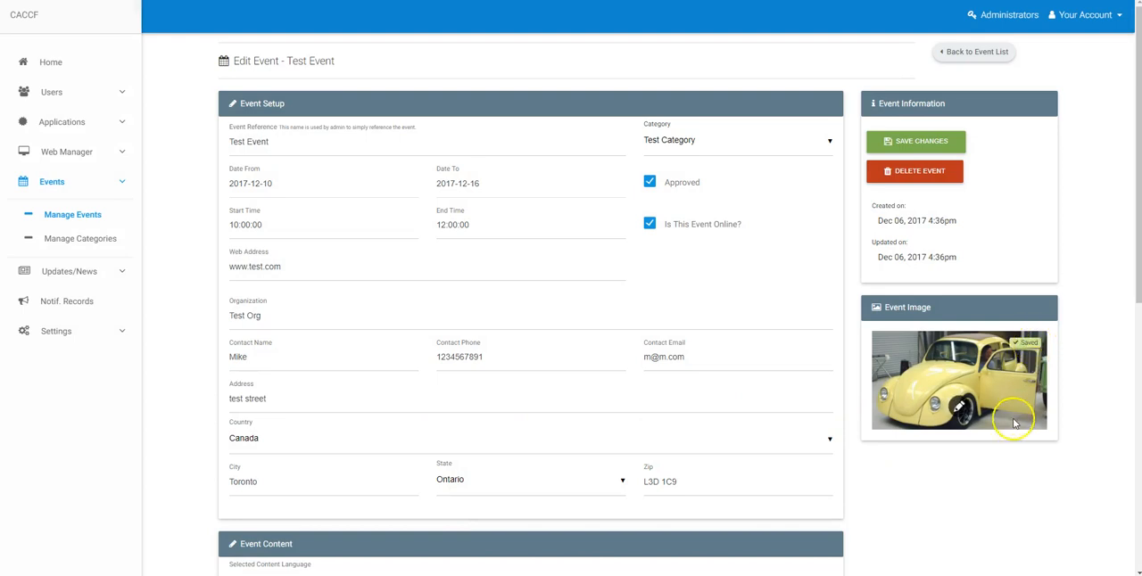
left_click(961, 408)
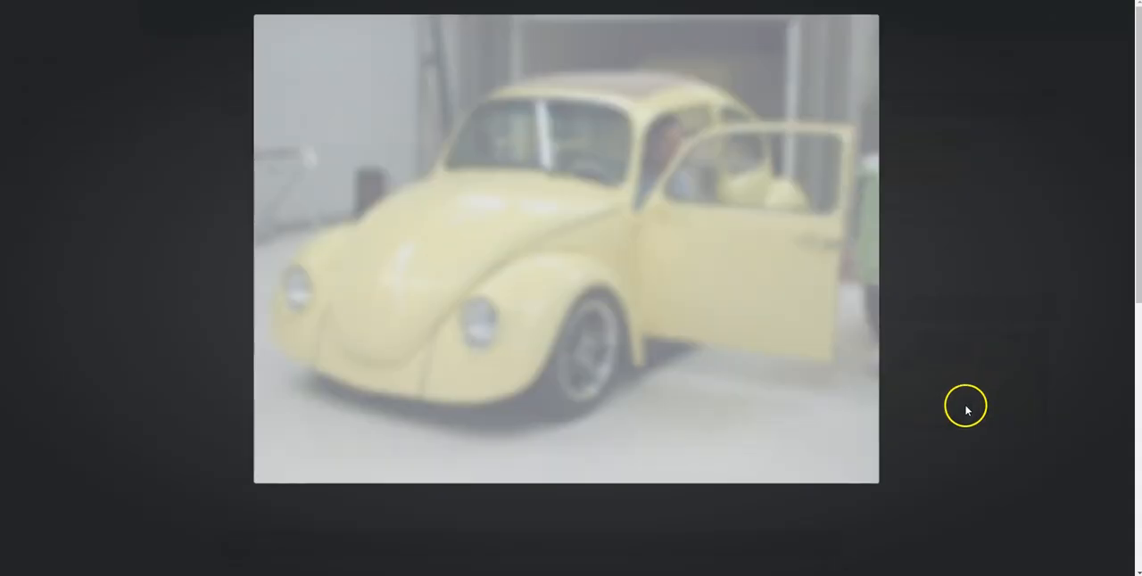
left_click(528, 545)
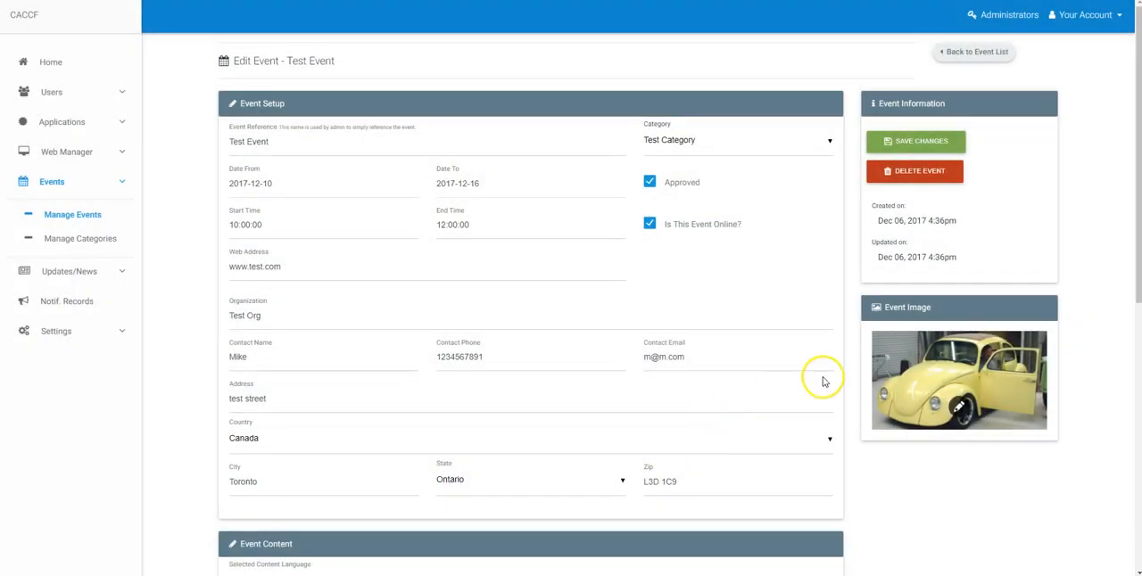
left_click(921, 381)
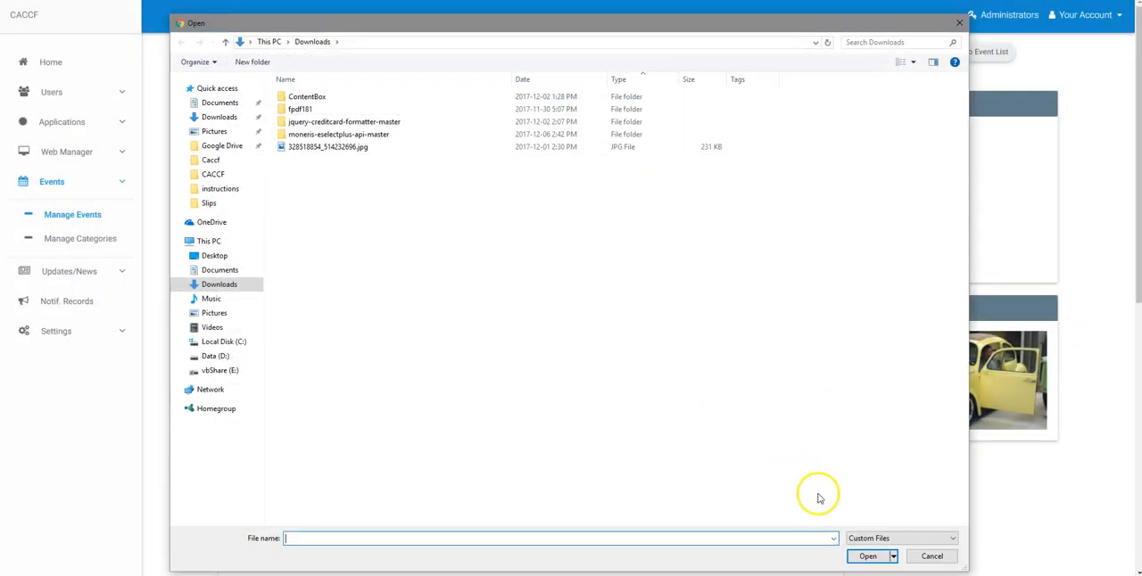
left_click(928, 557)
Return to the event list.
scroll(853, 458, "down", 5)
scroll(609, 408, "up", 5)
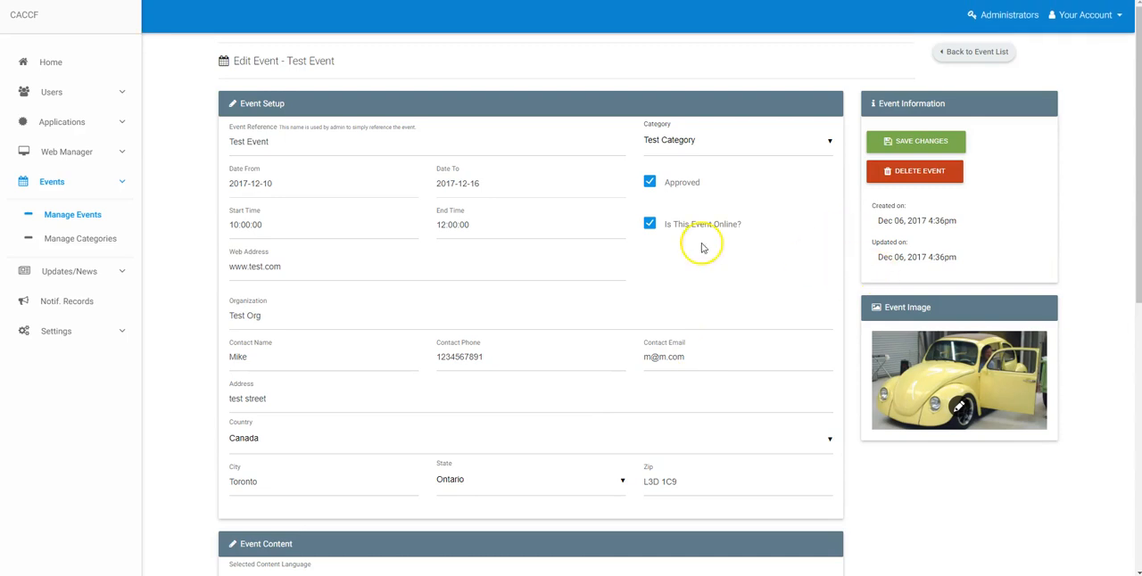
left_click(977, 52)
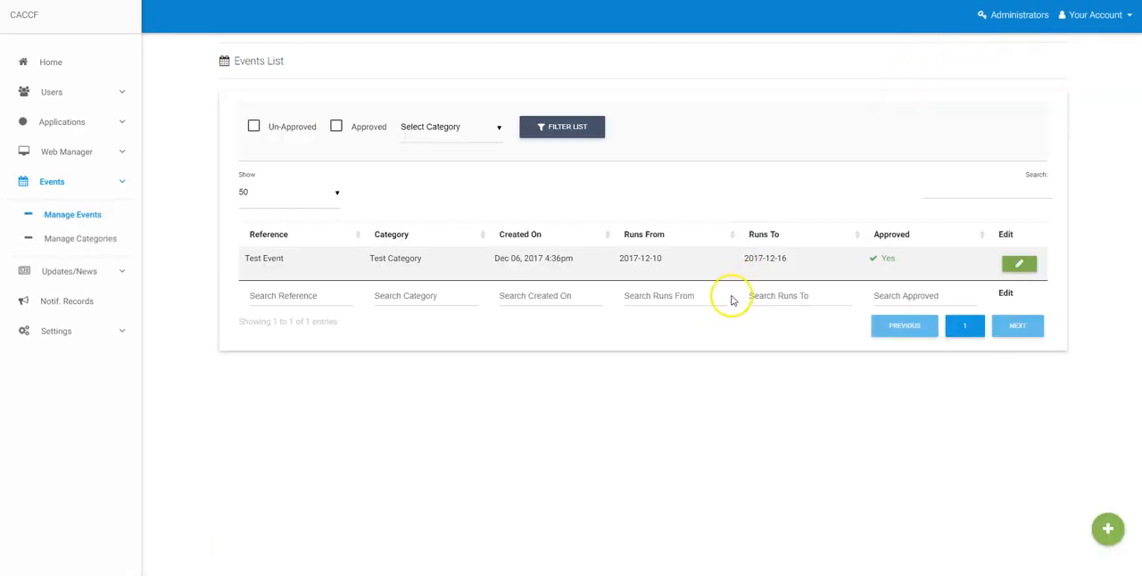